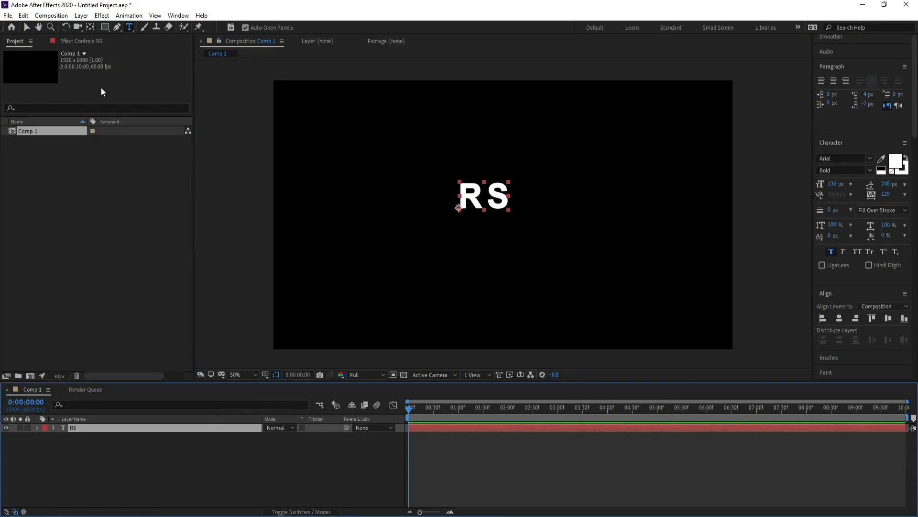
Centre the anchor point of the RS text layer and align the layer horizontally and vertically to the composition's centre
ctrl+double_click(92, 30)
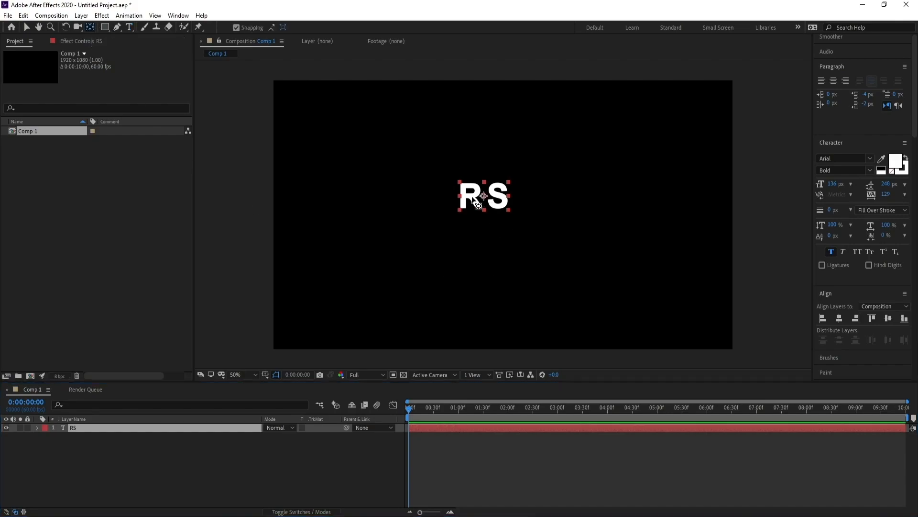
click(840, 320)
click(888, 319)
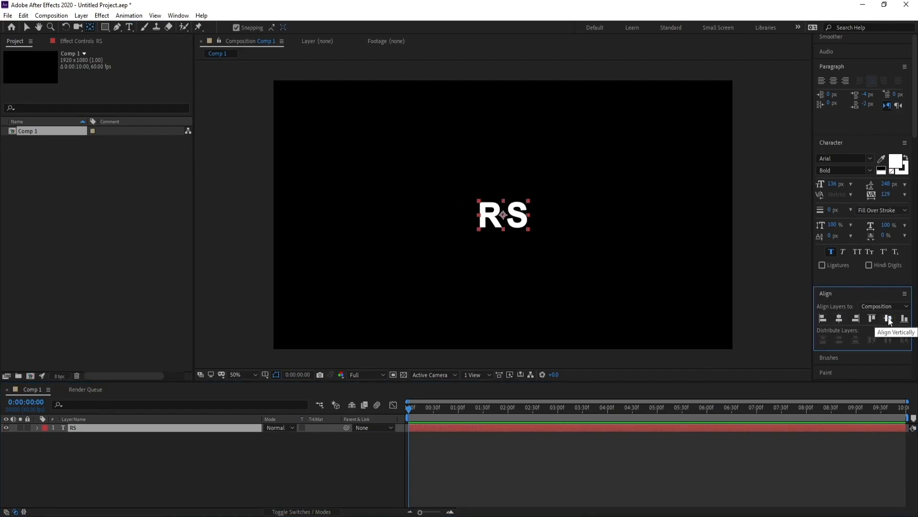
Scale the RS text layer up uniformly to about 612%
click(121, 431)
key(s)
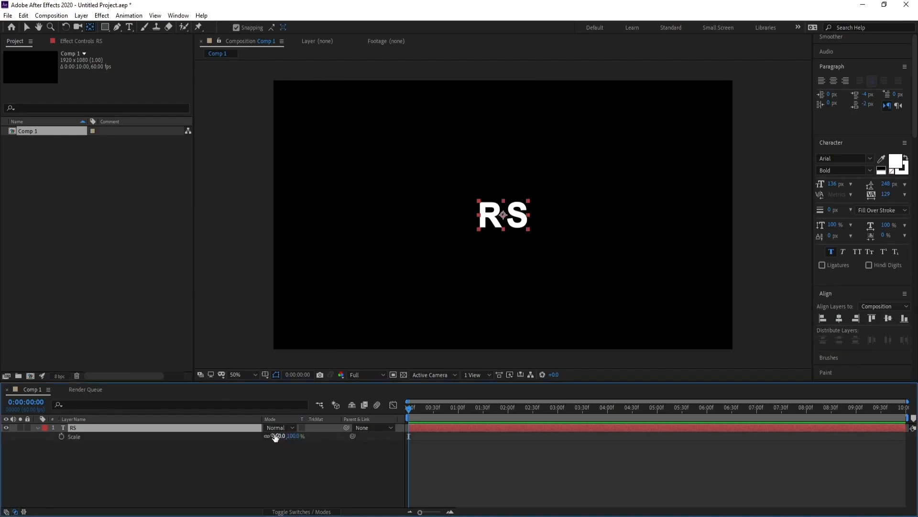
drag(281, 435, 535, 443)
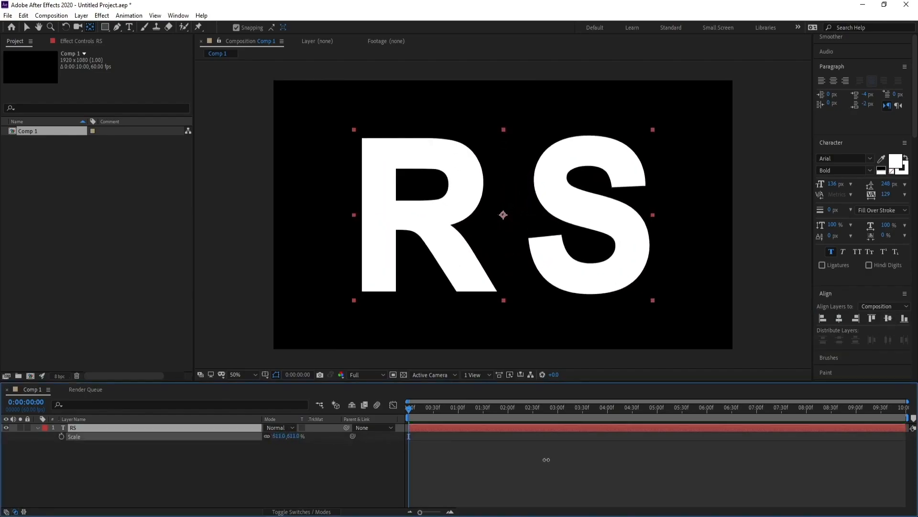
Auto-trace the RS text layer at the current frame using the Alpha channel
click(113, 429)
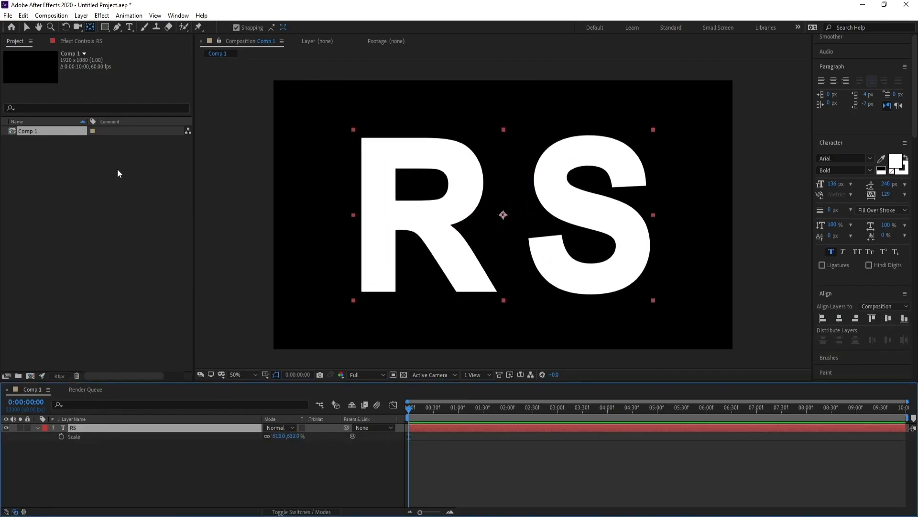
click(81, 16)
click(128, 332)
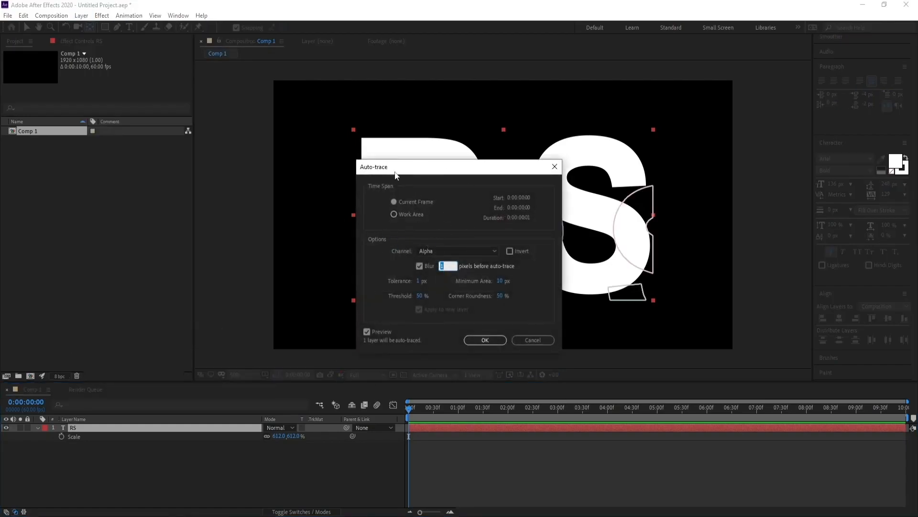
click(484, 340)
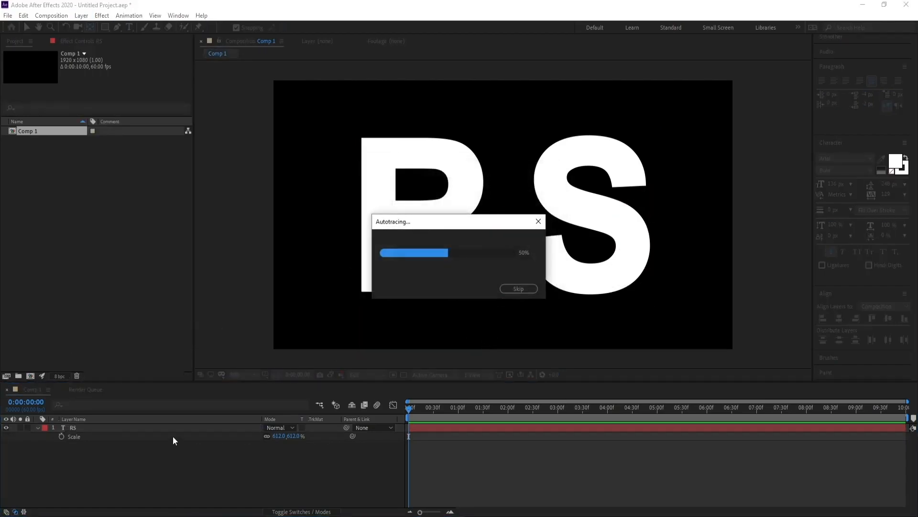
Delete the original RS text layer and select the Auto-traced RS layer
click(81, 437)
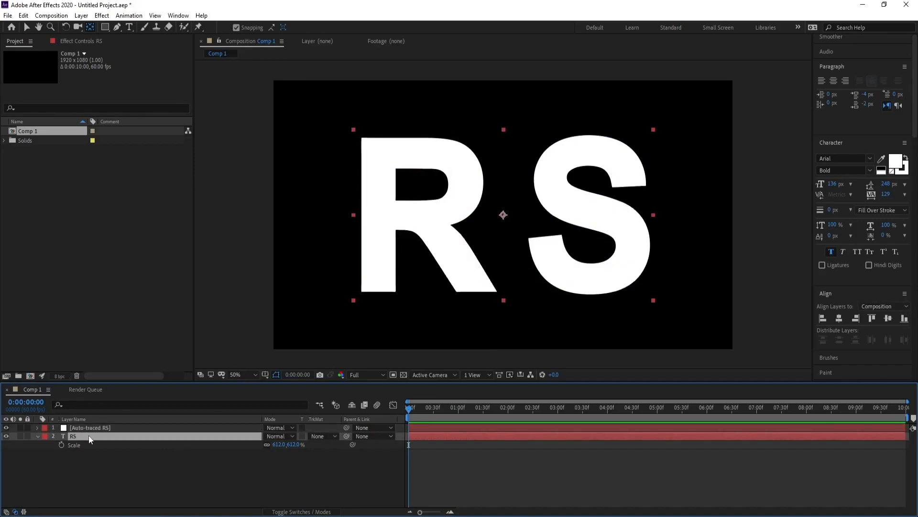
key(Delete)
click(91, 430)
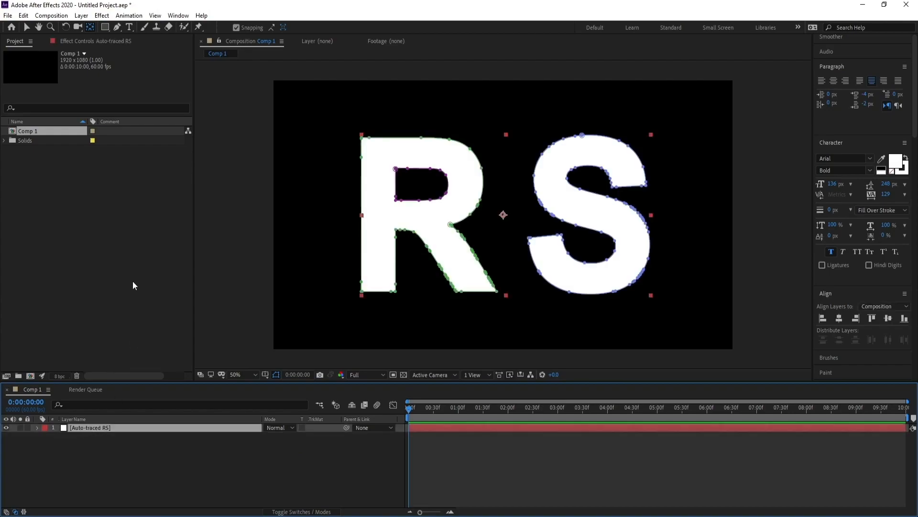
Create a black 1920 x 1080 solid layer named Element
click(81, 16)
mouse_move(95, 27)
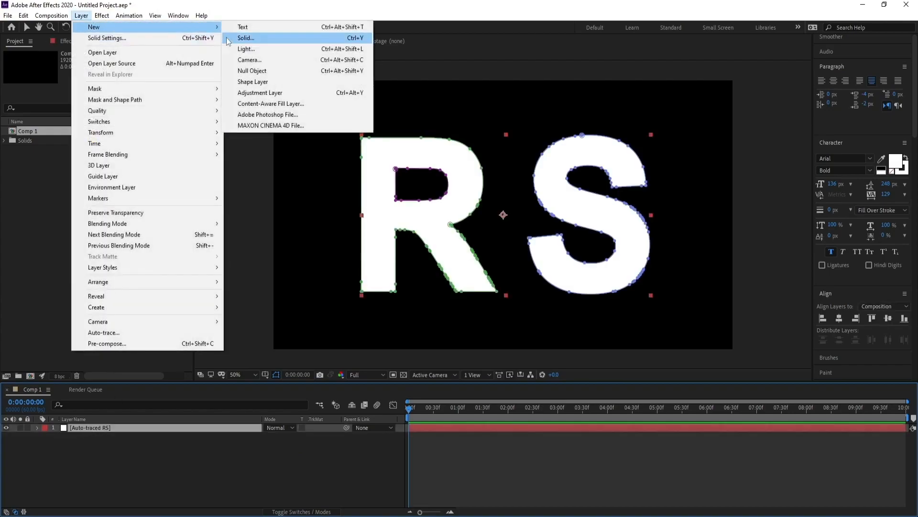
click(249, 34)
text(E)
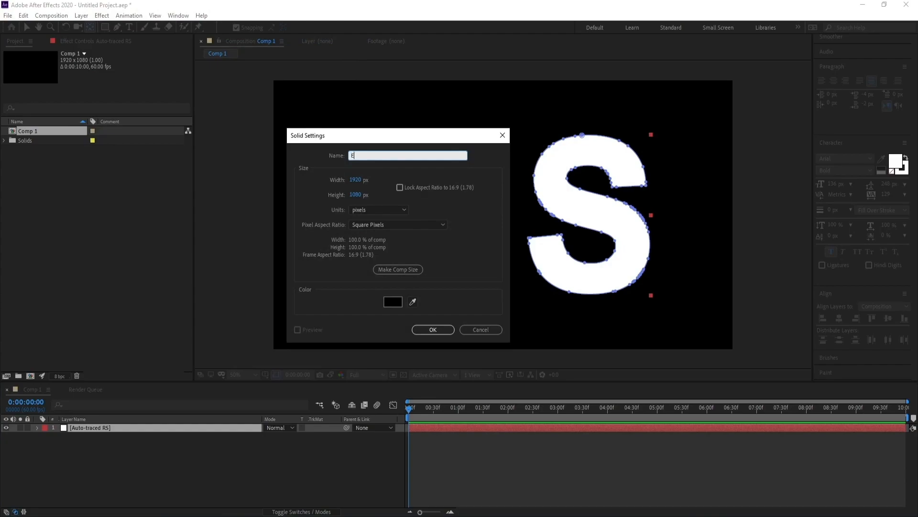
text(lement)
key(Return)
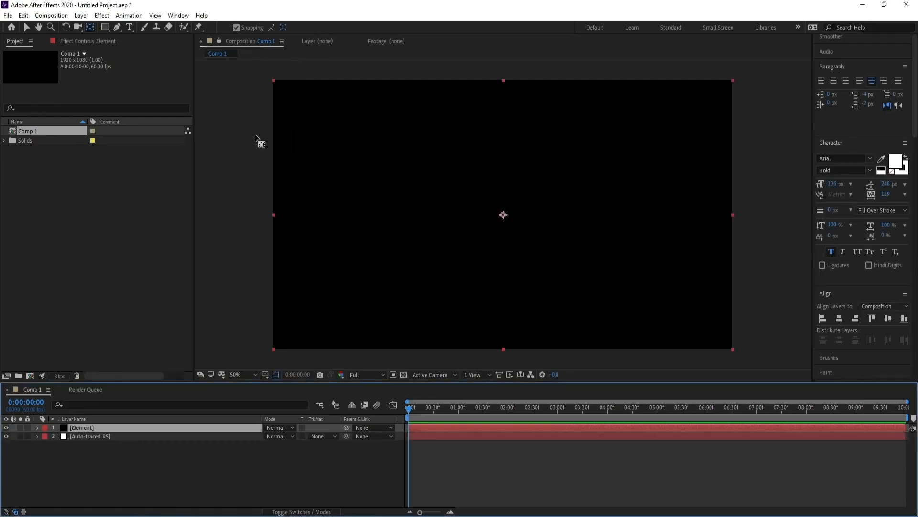
Apply the Video Copilot Element effect to the Element solid and switch to the Selection tool
click(102, 16)
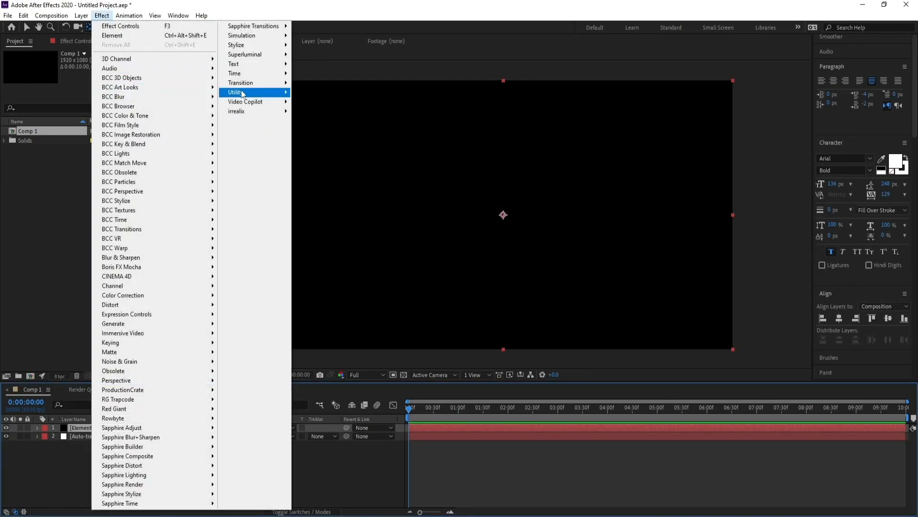
mouse_move(246, 103)
click(321, 102)
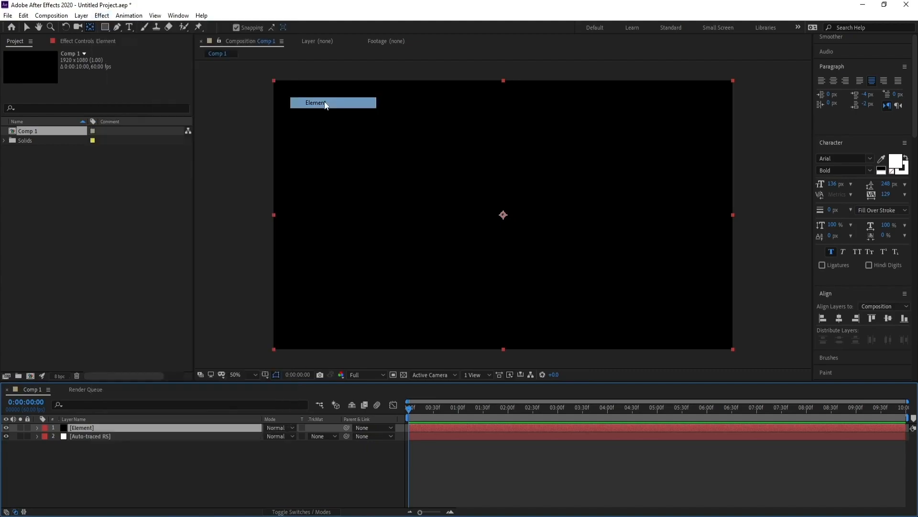
key(v)
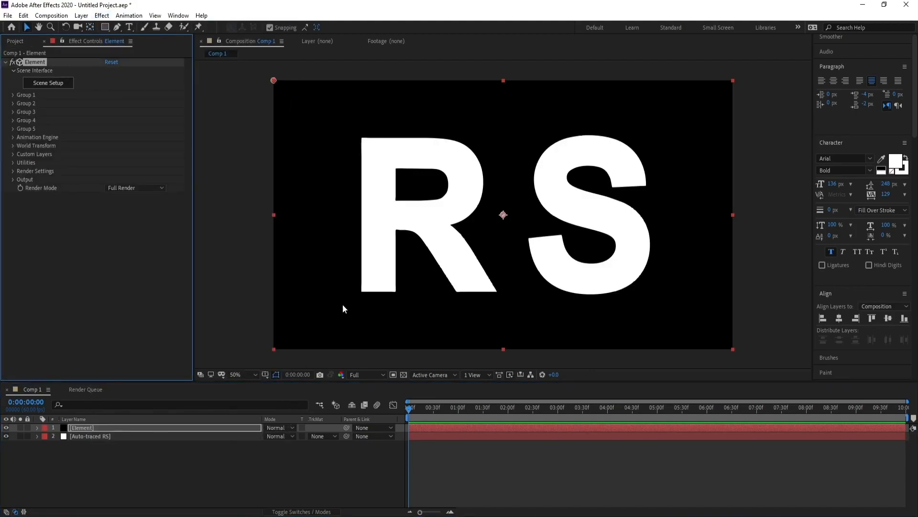
Assign the Auto-traced RS layer to Path Layer 1 under the Element effect's Custom Text and Masks
click(12, 154)
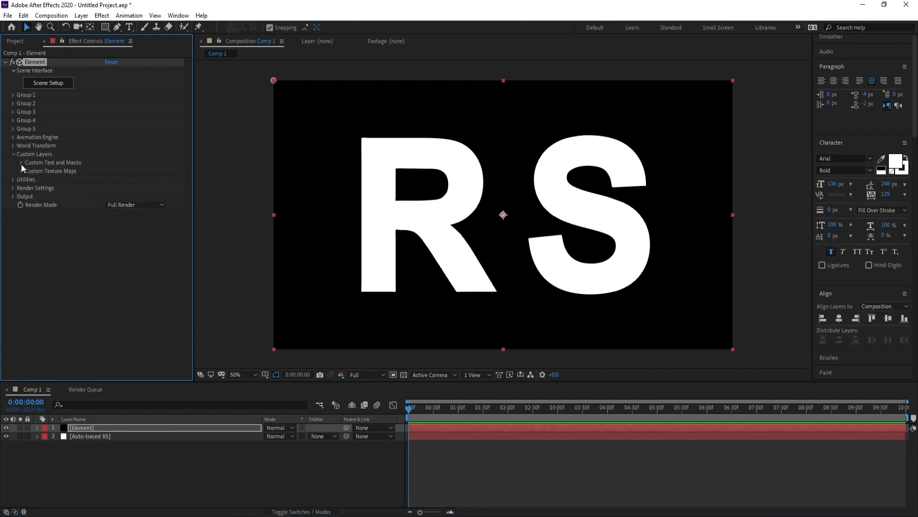
click(21, 163)
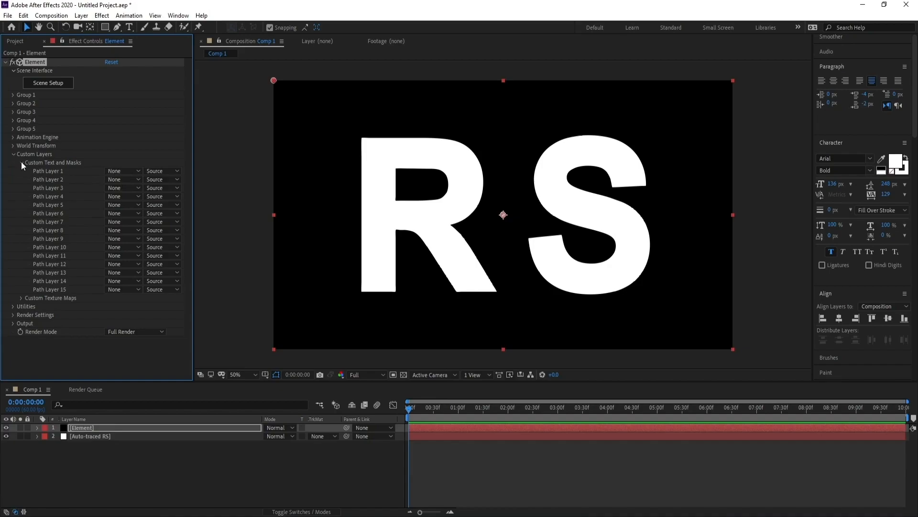
click(127, 172)
click(142, 205)
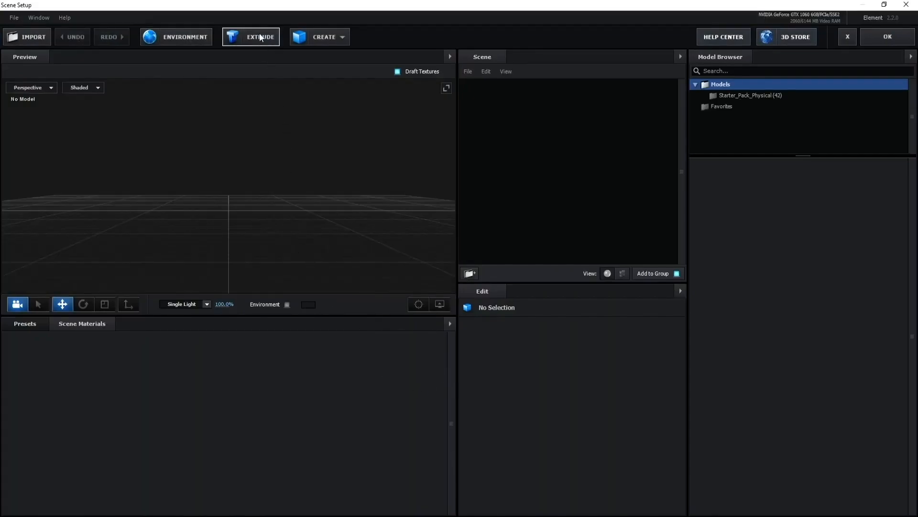
Extrude the custom RS path into a 3D model in Scene Setup and view its thickness from the side
click(261, 38)
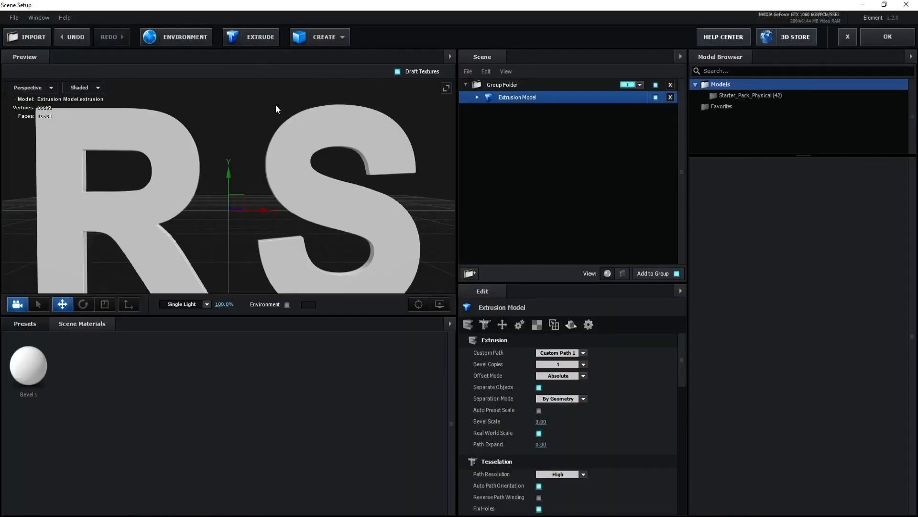
drag(285, 98, 262, 178)
scroll(261, 178, up, 2)
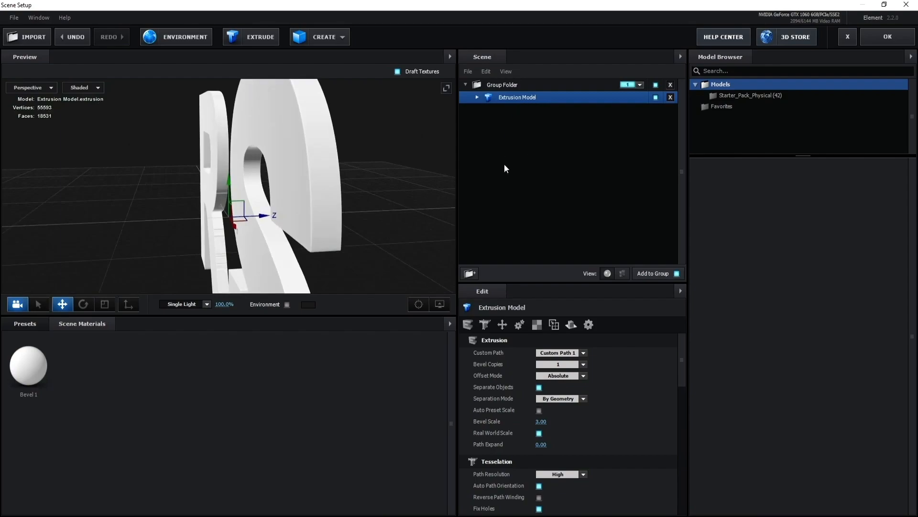
Set the extrusion model's Bevel Scale to 10
drag(683, 365, 682, 371)
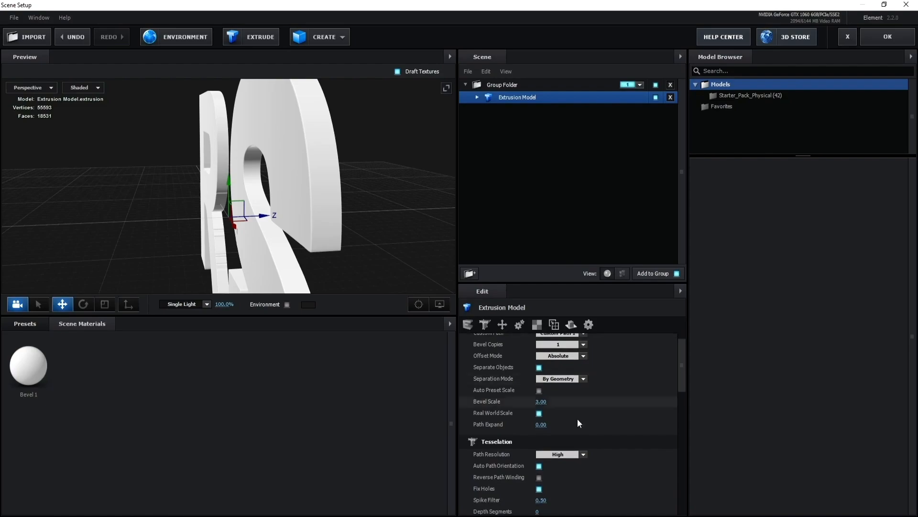
drag(541, 401, 646, 403)
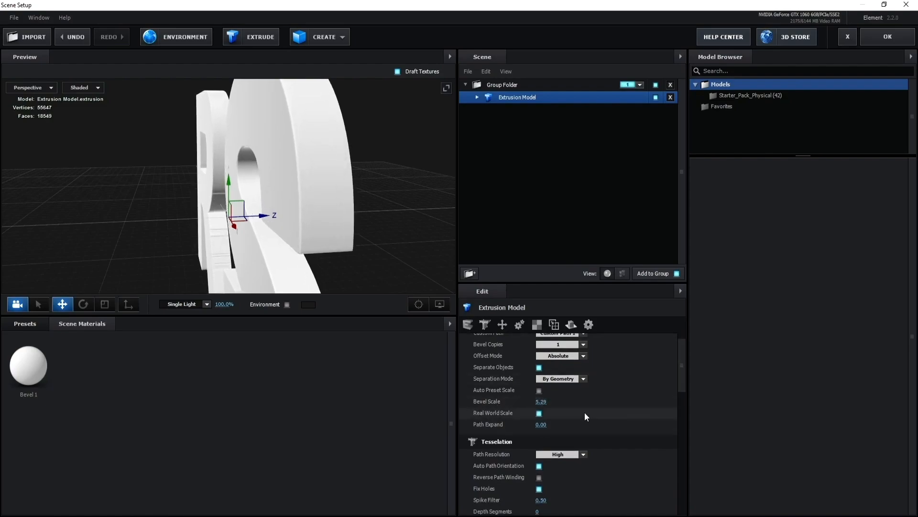
click(541, 402)
text(10)
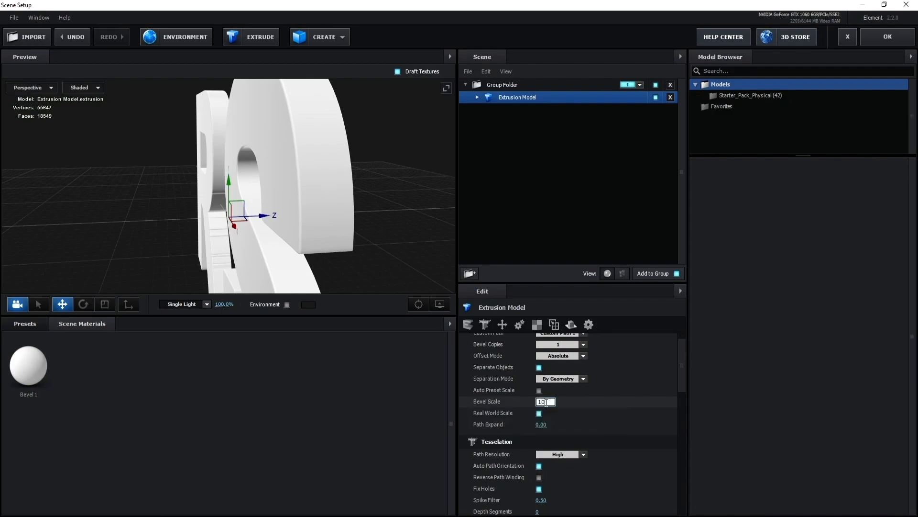
key(Return)
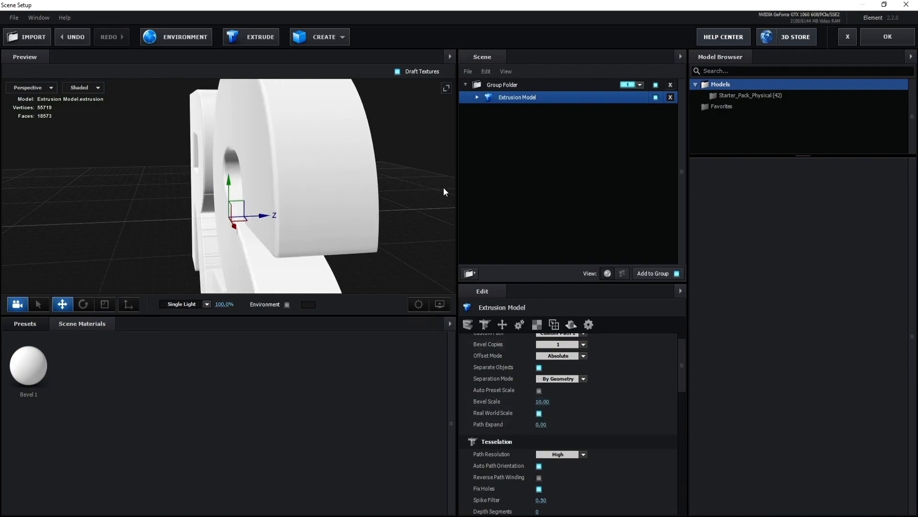
Expand the extrusion model in the scene and set its Bevel Copies to 2
click(479, 98)
scroll(684, 378, up, 1)
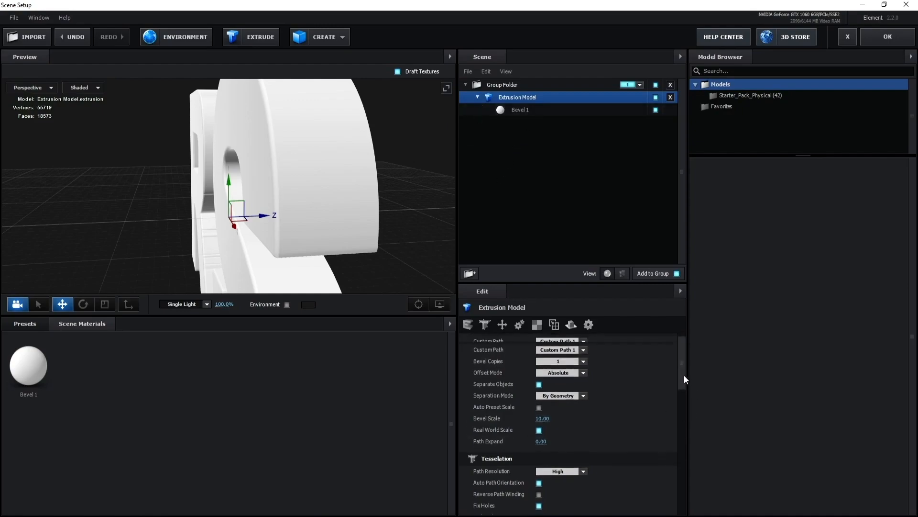
click(584, 365)
click(559, 376)
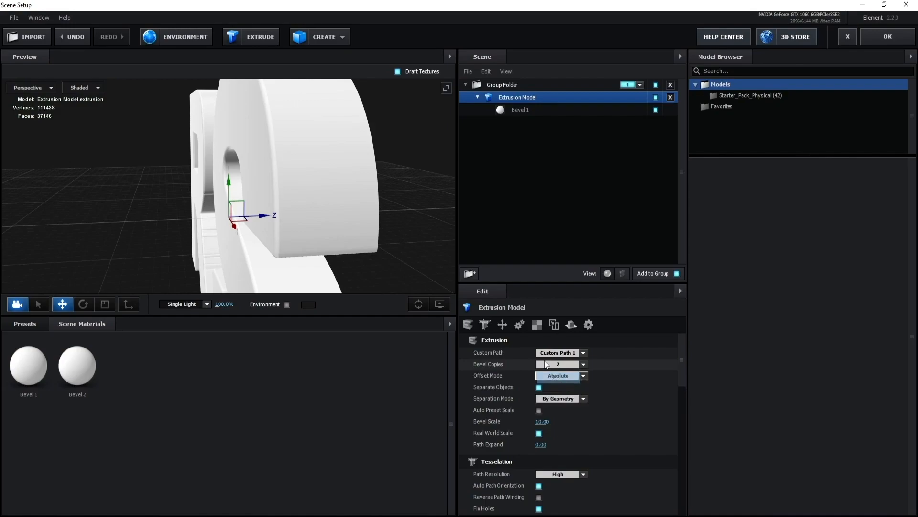
Load rock_wall_03_basecolor.png from the Rock-Wall-03-C4D-Material folder's tex subfolder on the Desktop as the Diffuse texture of Bevel 1
click(521, 110)
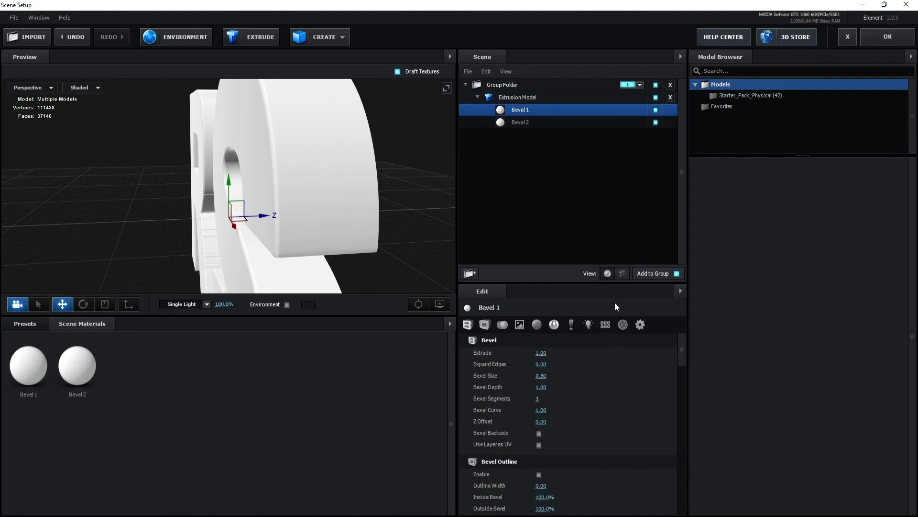
click(526, 327)
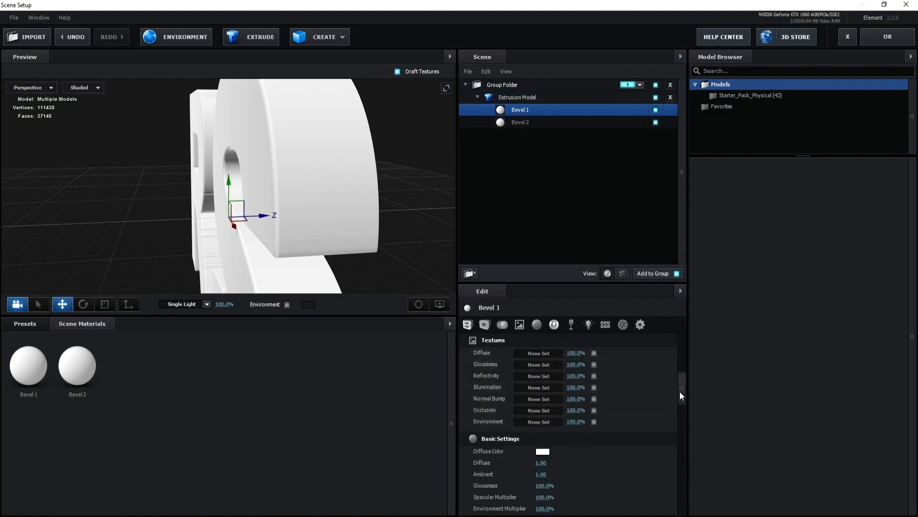
drag(679, 391, 681, 386)
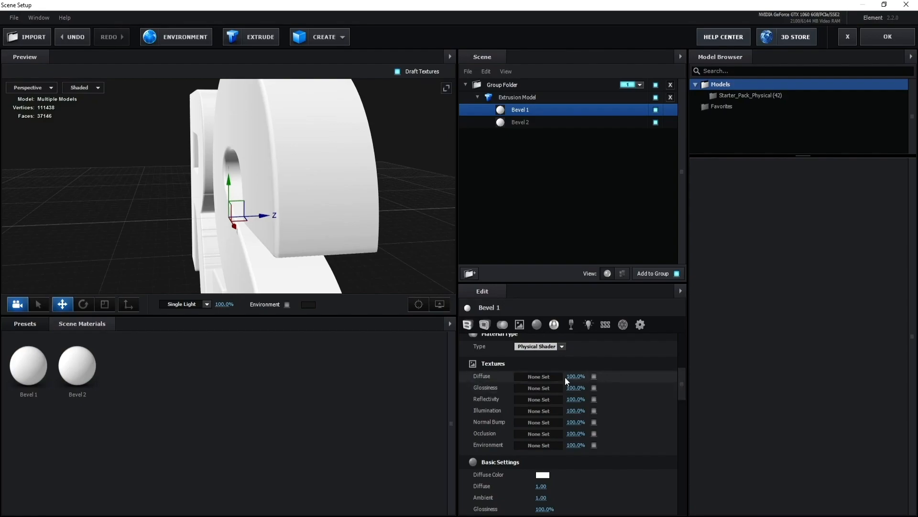
click(539, 377)
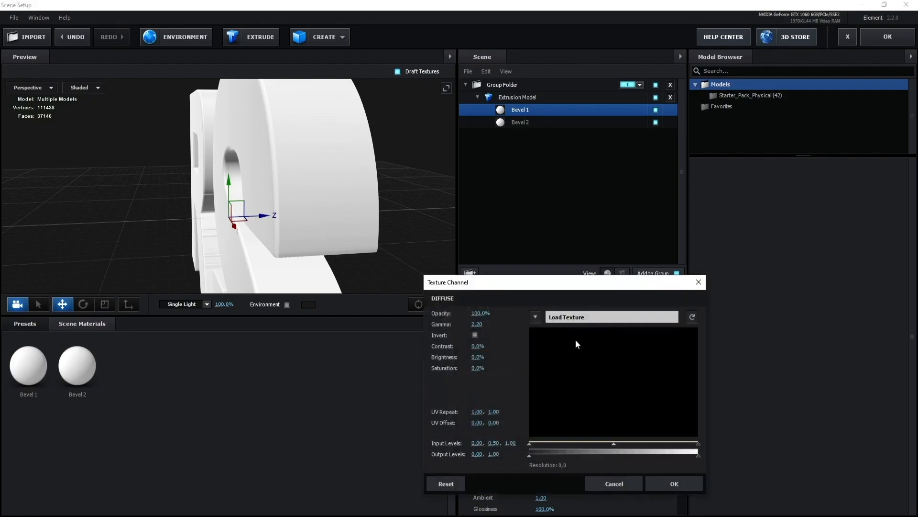
click(579, 317)
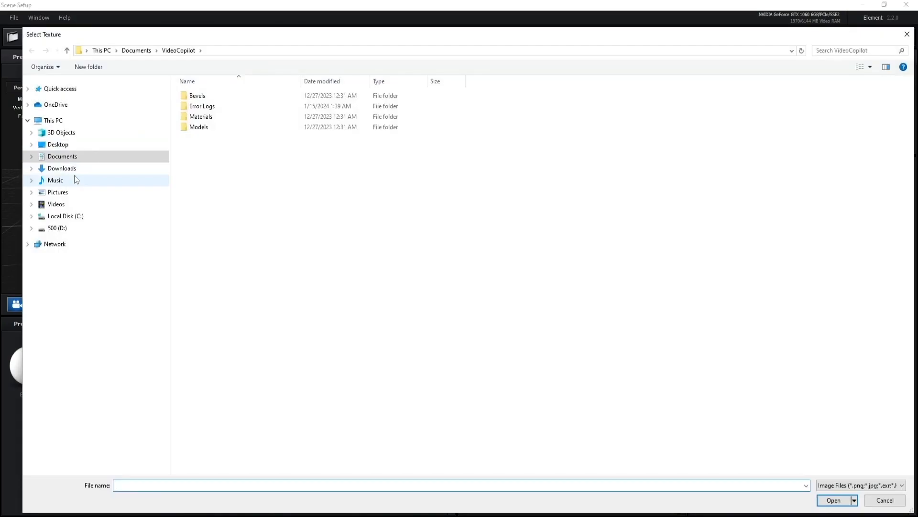
click(66, 145)
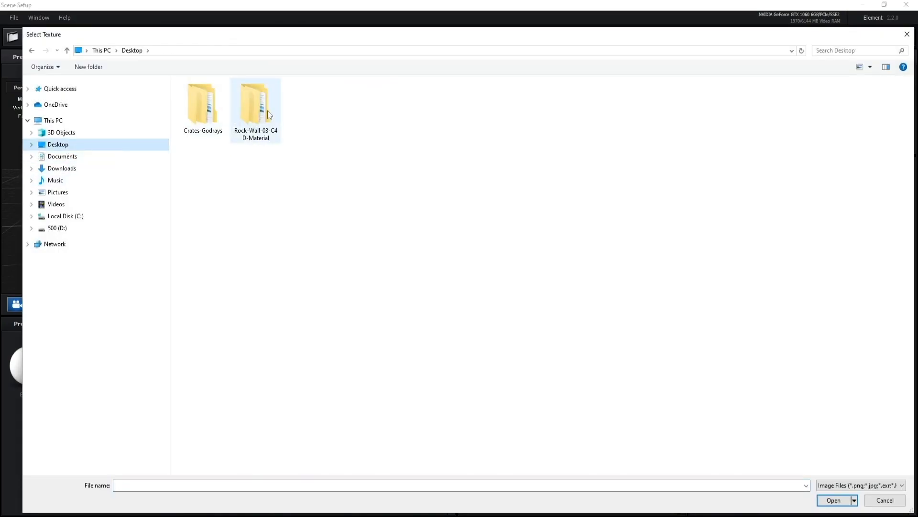
double_click(268, 111)
double_click(245, 98)
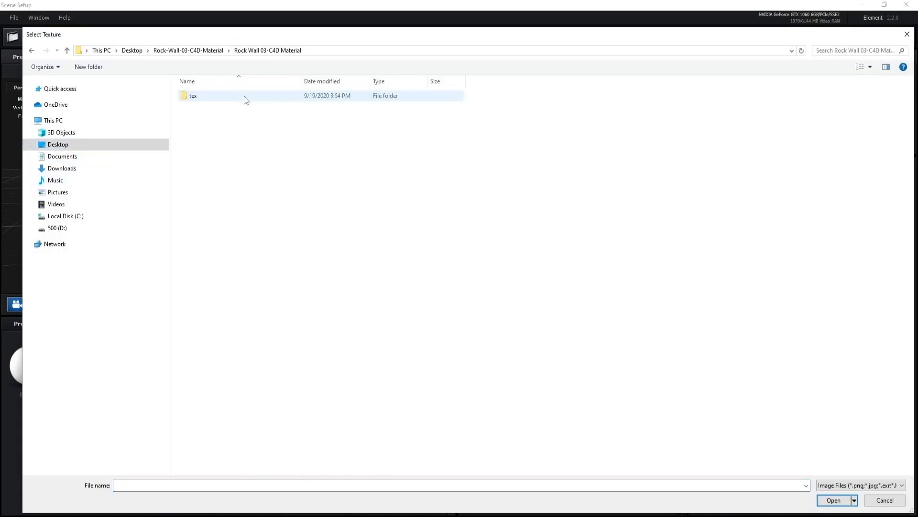
double_click(243, 96)
double_click(388, 165)
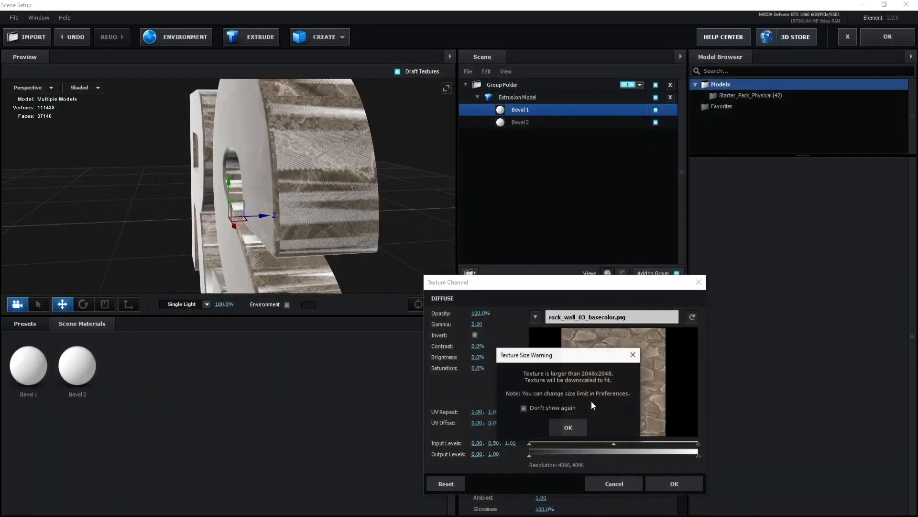
click(575, 427)
click(664, 484)
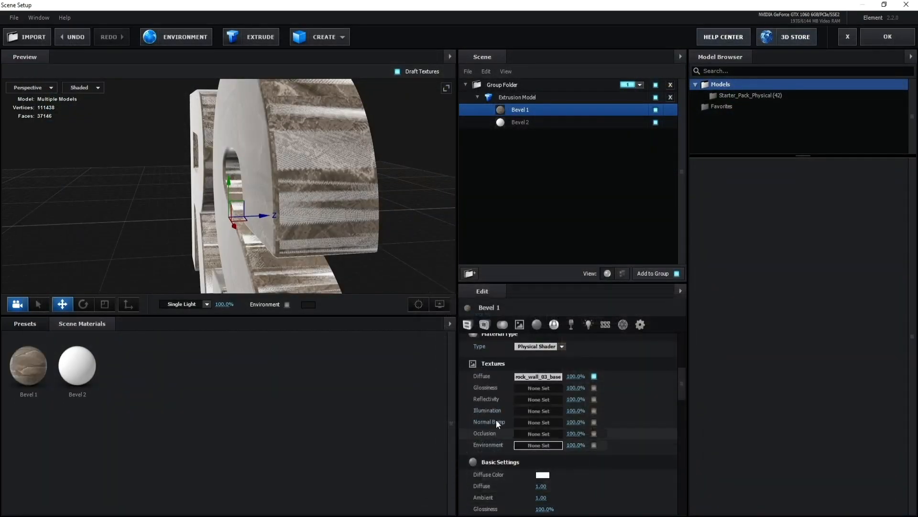
Load rock_wall_03_ambientocclusion.png from the tex folder as the Glossiness texture of Bevel 1
click(547, 388)
click(576, 329)
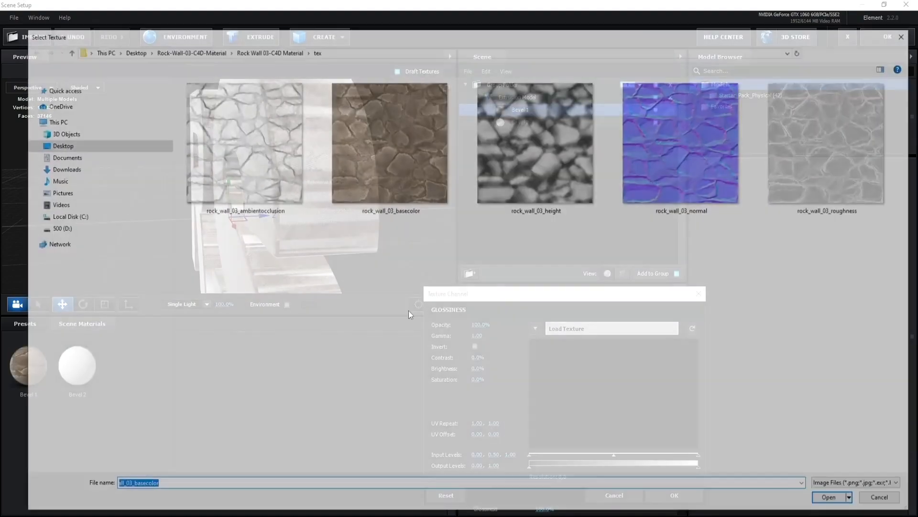
double_click(252, 148)
click(570, 435)
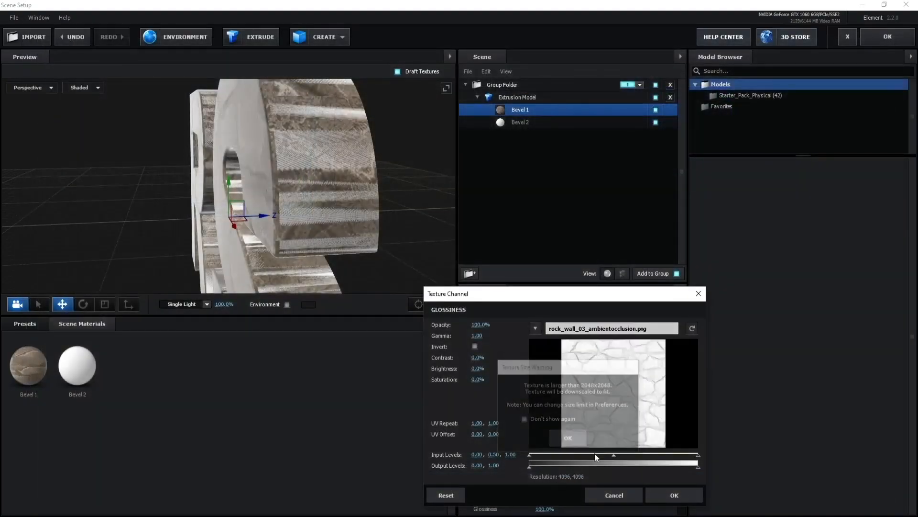
click(673, 495)
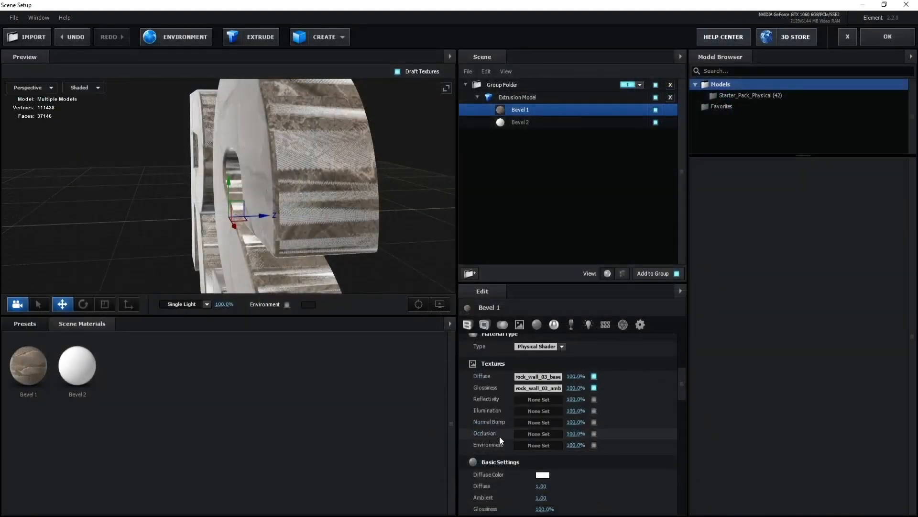
Load rock_wall_03_normal.png from the tex folder as the Normal Bump texture of Bevel 1
click(556, 421)
click(560, 337)
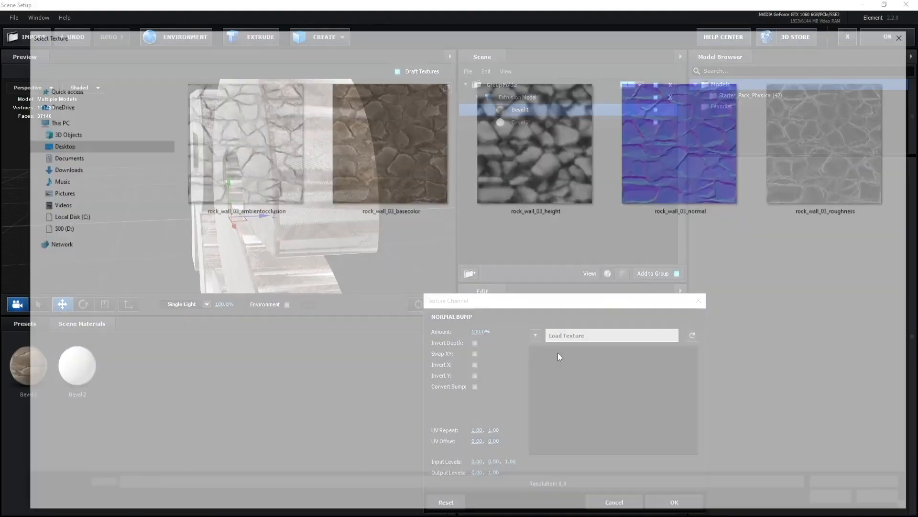
double_click(698, 156)
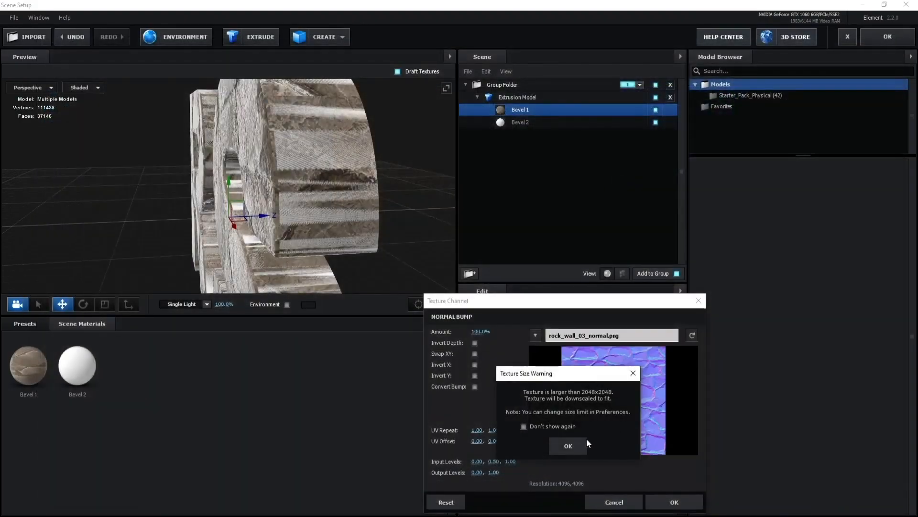
click(574, 446)
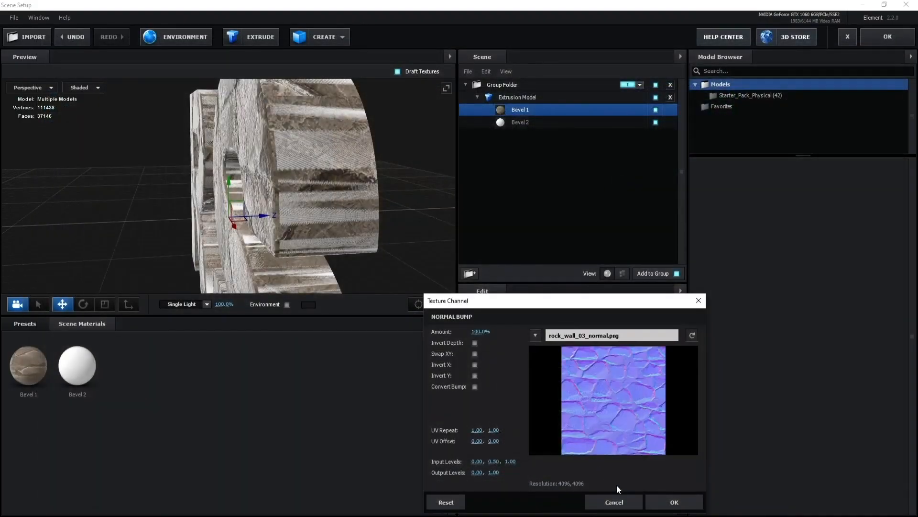
click(673, 502)
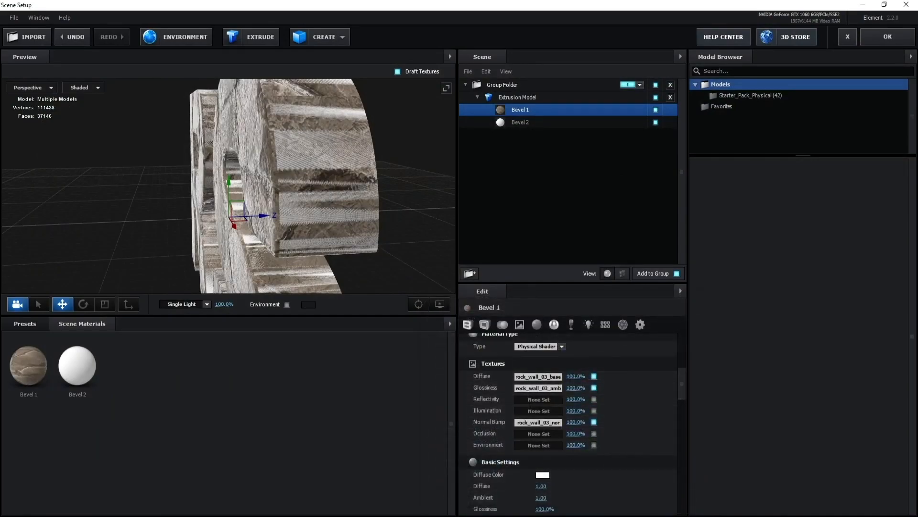
Look over the stone material search results on the C4D Center website and inspect the textured RS model from an angle
drag(315, 272, 303, 470)
click(302, 479)
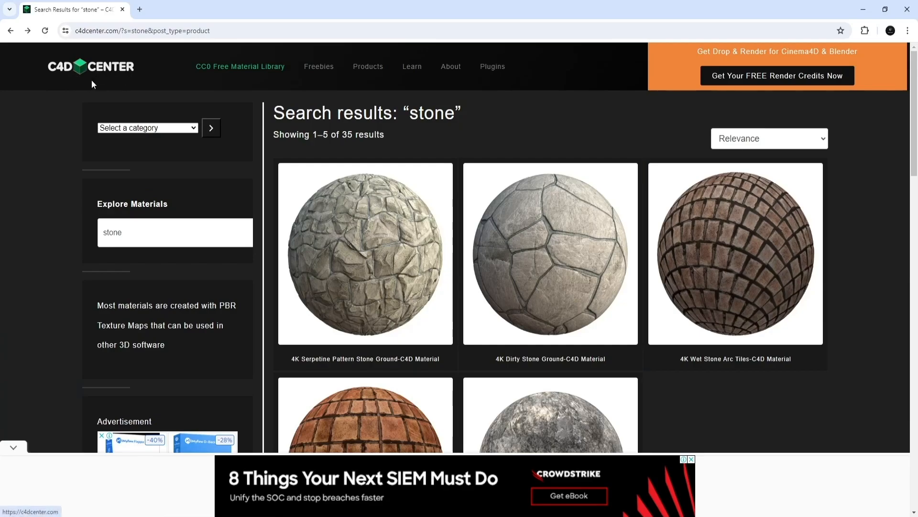
scroll(512, 278, down, 1)
scroll(513, 286, up, 1)
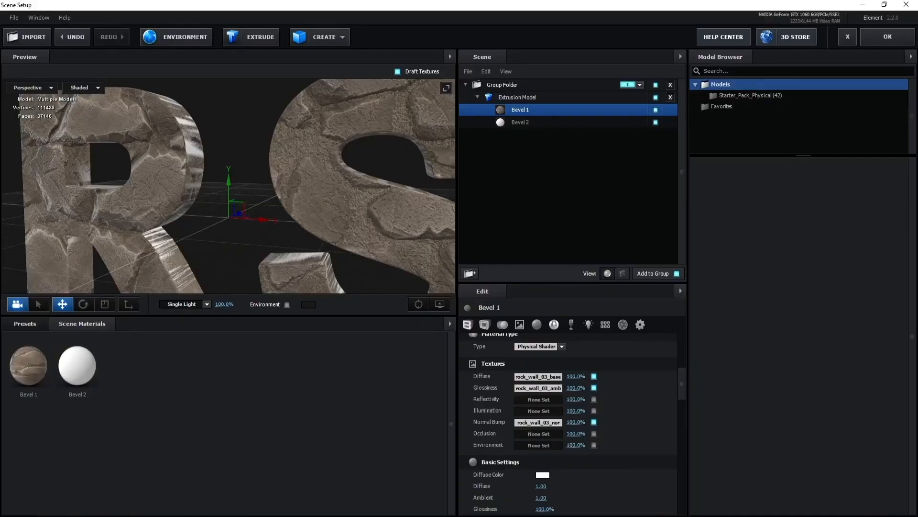
drag(254, 215, 218, 207)
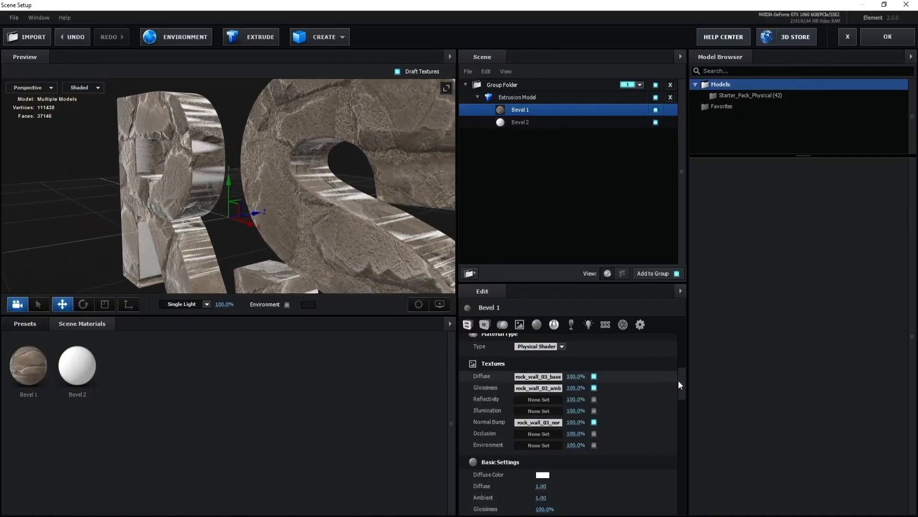
Set Bevel 1's Diffuse Color to the dark olive brown 5D5721 and check the tinted rock on the model
drag(684, 380, 684, 388)
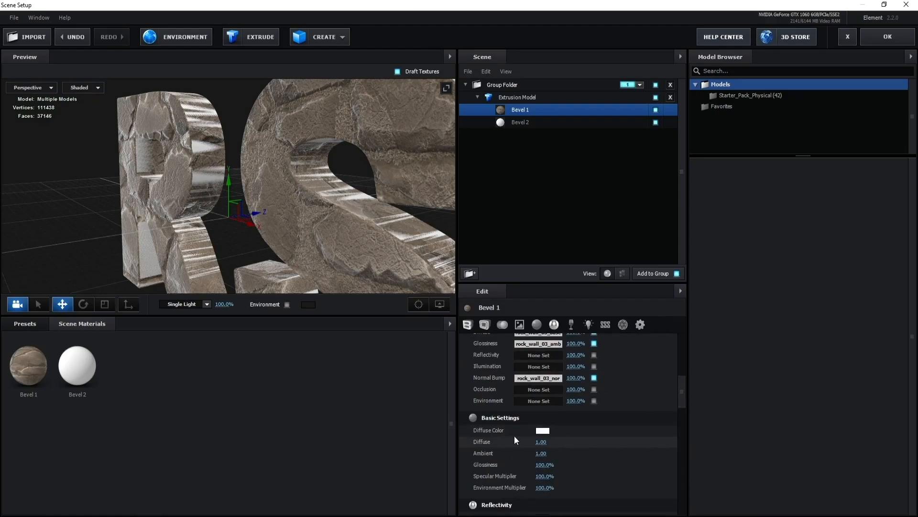
click(543, 431)
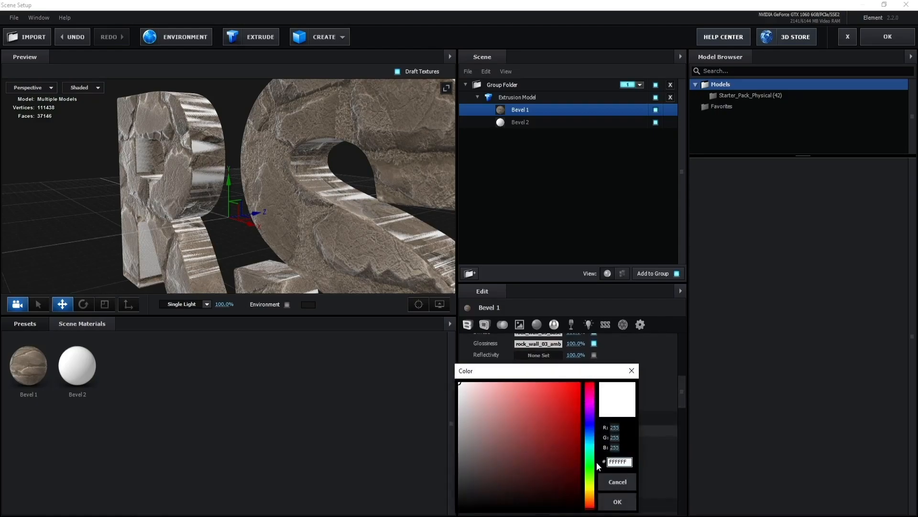
click(592, 488)
click(520, 444)
click(526, 443)
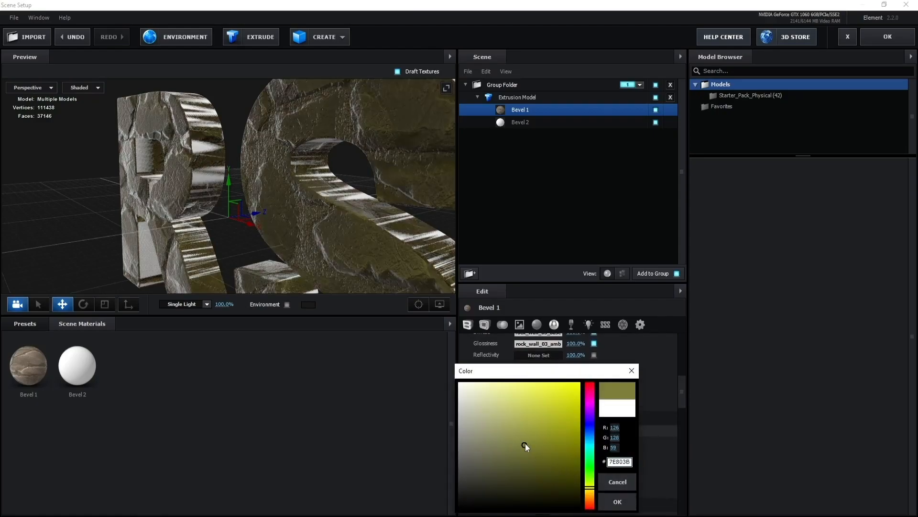
click(519, 406)
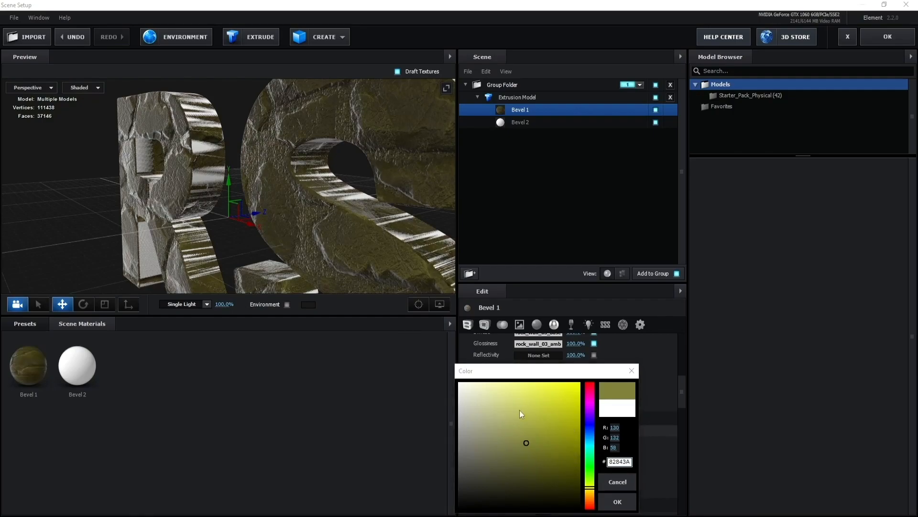
click(538, 458)
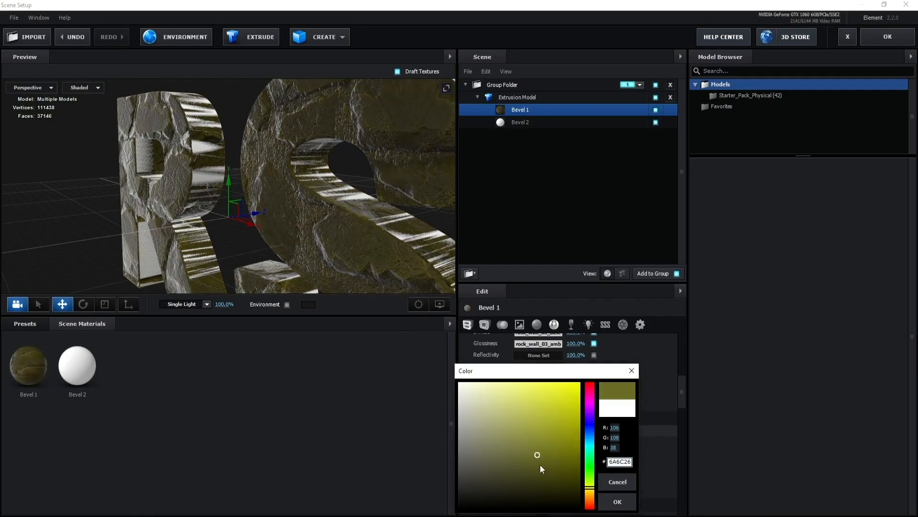
click(591, 491)
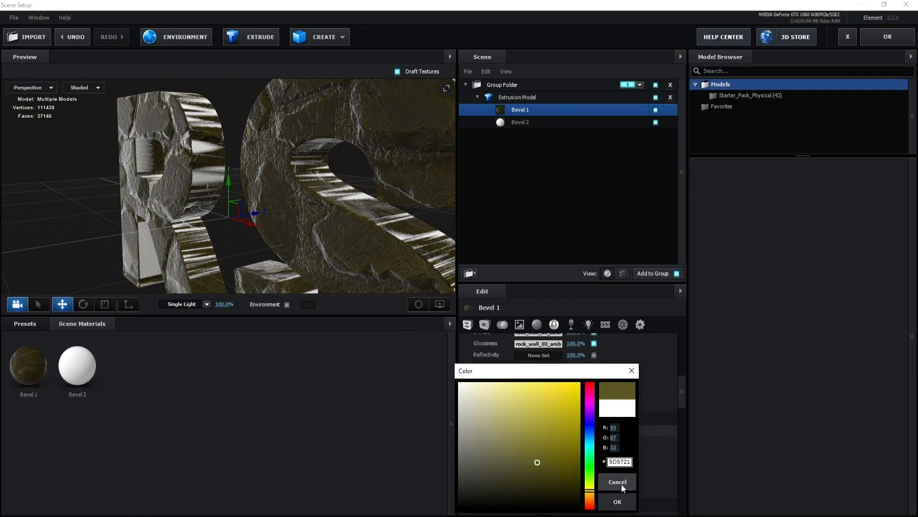
click(621, 502)
drag(220, 240, 245, 239)
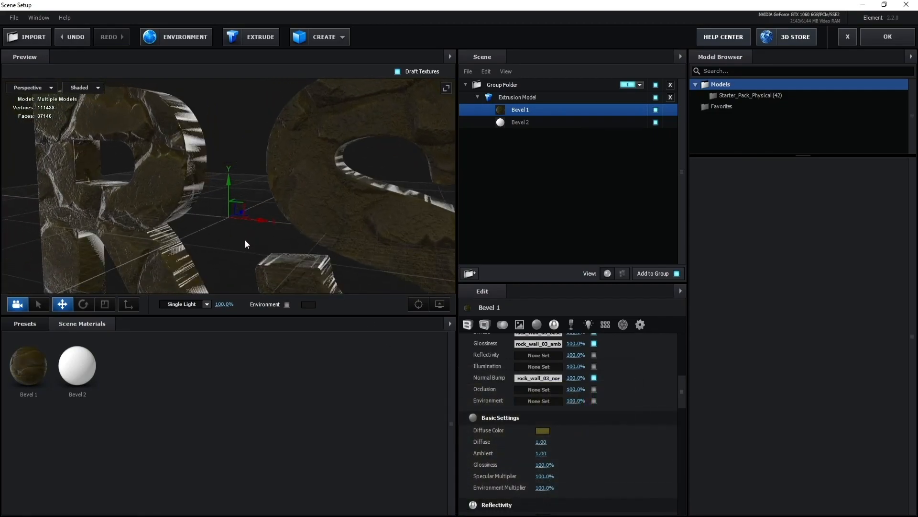
Set Bevel 2's Z Offset to 1 and view the two bevels from the side
drag(682, 391, 682, 336)
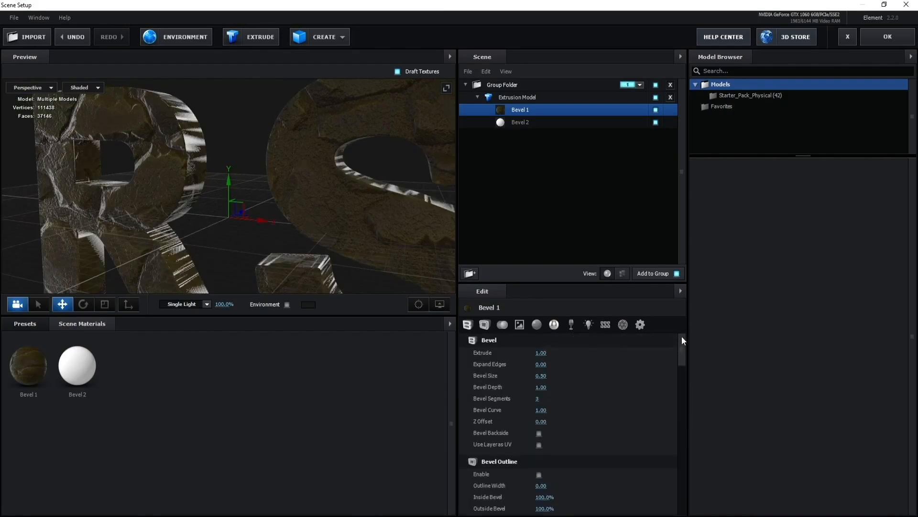
click(521, 123)
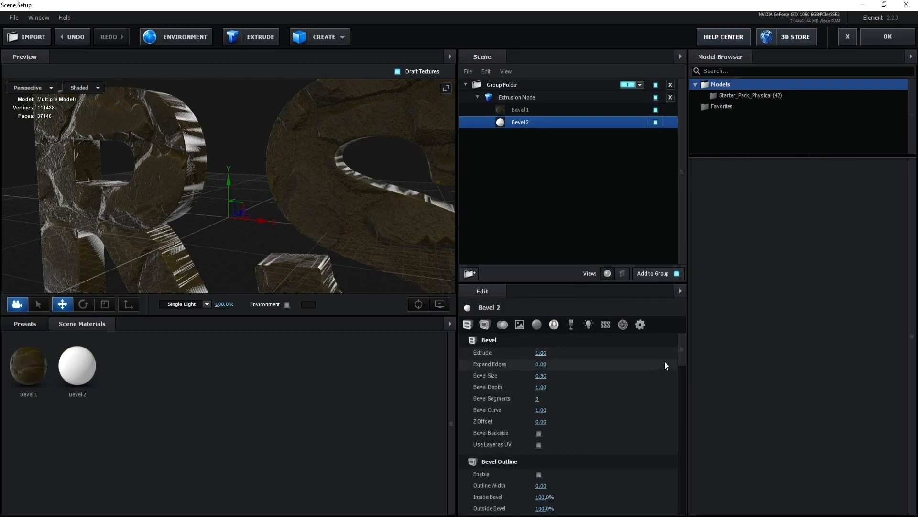
scroll(684, 341, down, 1)
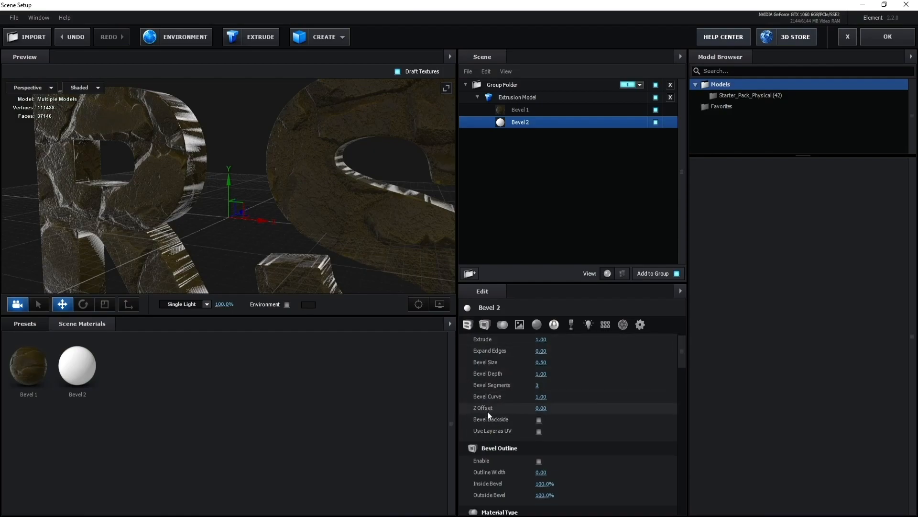
click(541, 408)
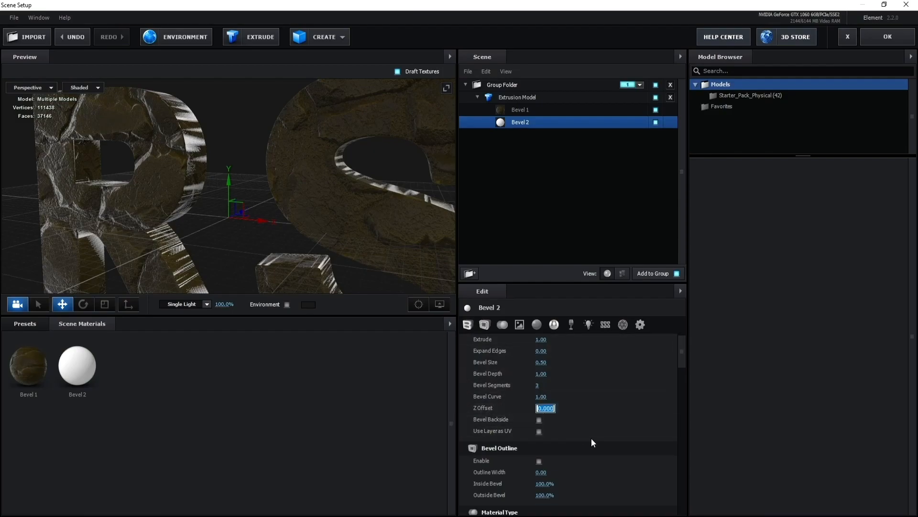
text(1)
key(Return)
scroll(307, 211, down, 3)
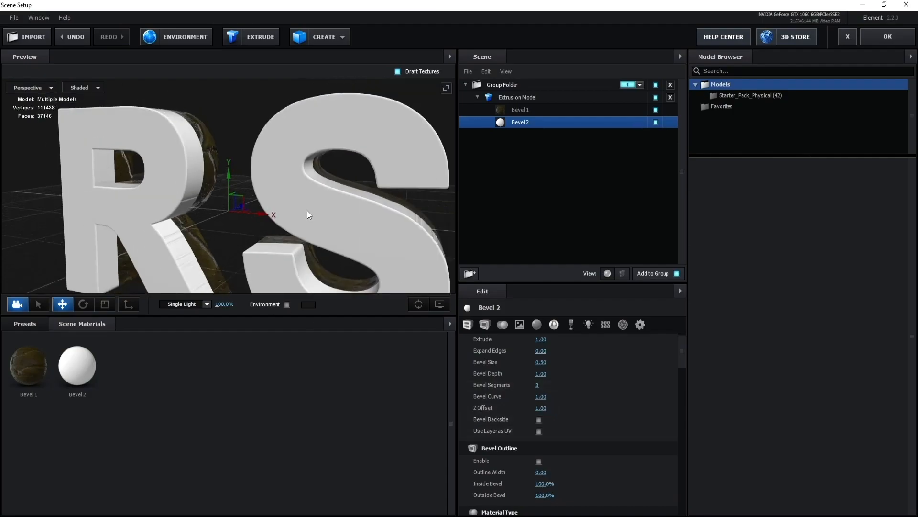
drag(371, 220, 327, 218)
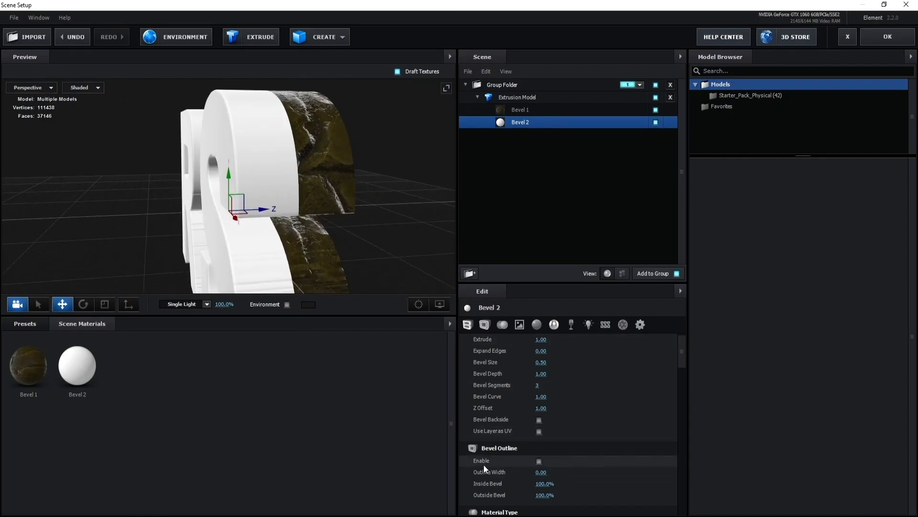
Enable Bevel Outline on Bevel 2 and reduce its Extrude to 0.05 for a thin outline around the letters
click(539, 461)
drag(304, 208, 330, 197)
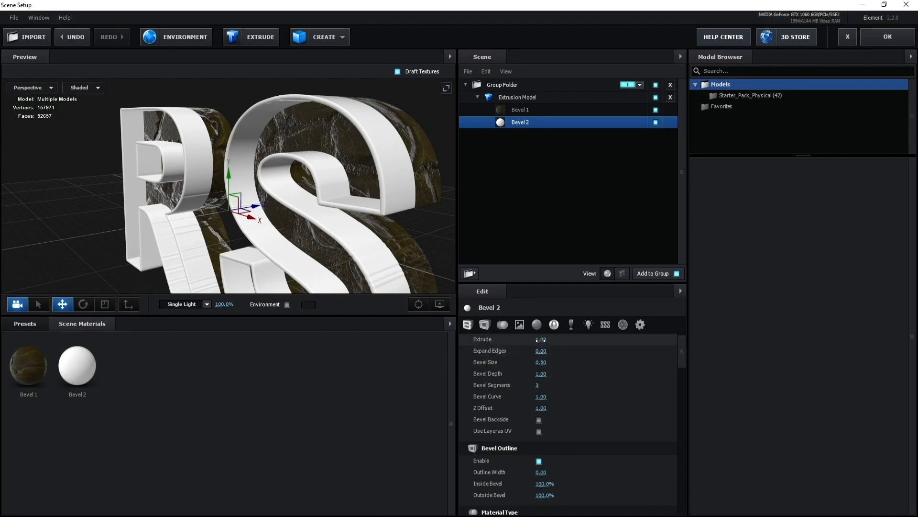
drag(541, 339, 498, 344)
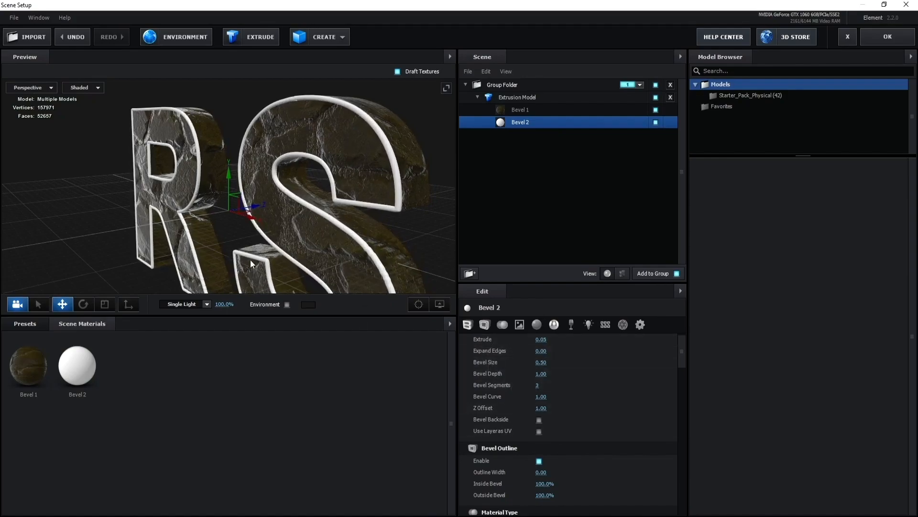
drag(250, 261, 290, 259)
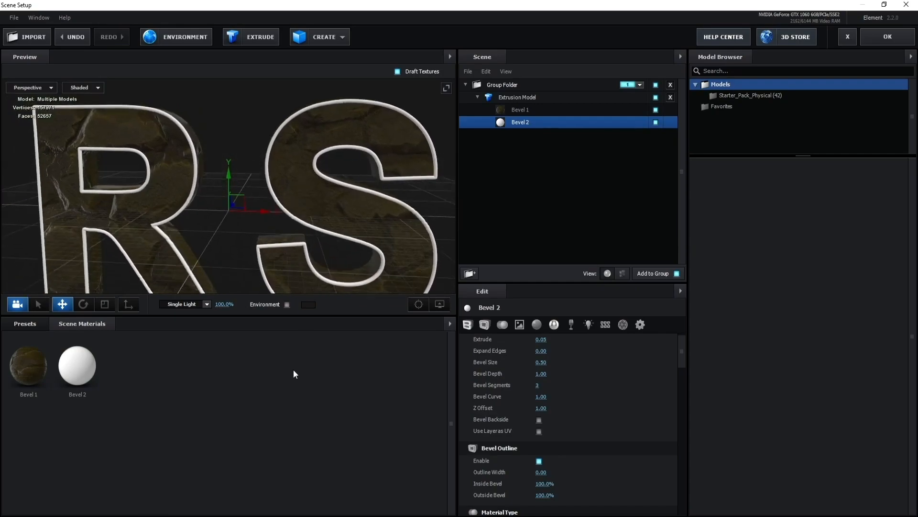
Apply the Gold material from the Physical presets to Bevel 2 and inspect the gold outline from the side
click(77, 366)
click(32, 319)
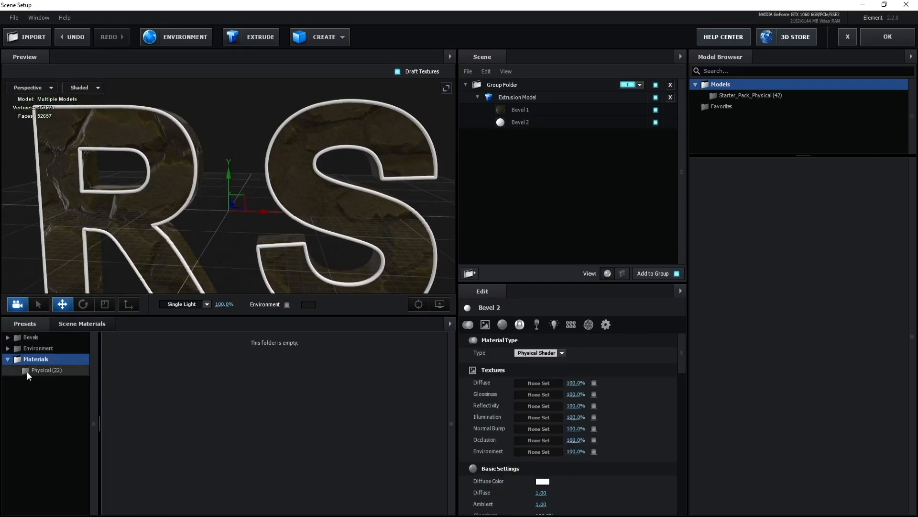
click(7, 348)
click(8, 381)
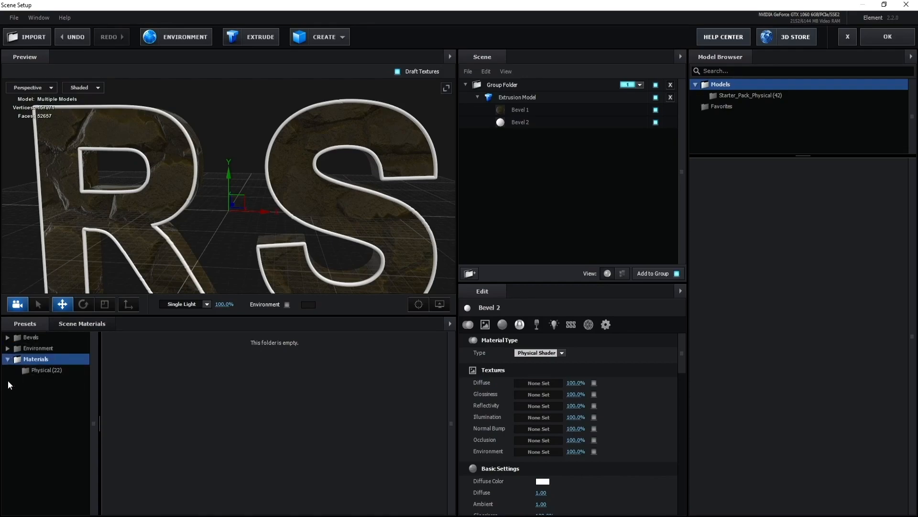
click(48, 369)
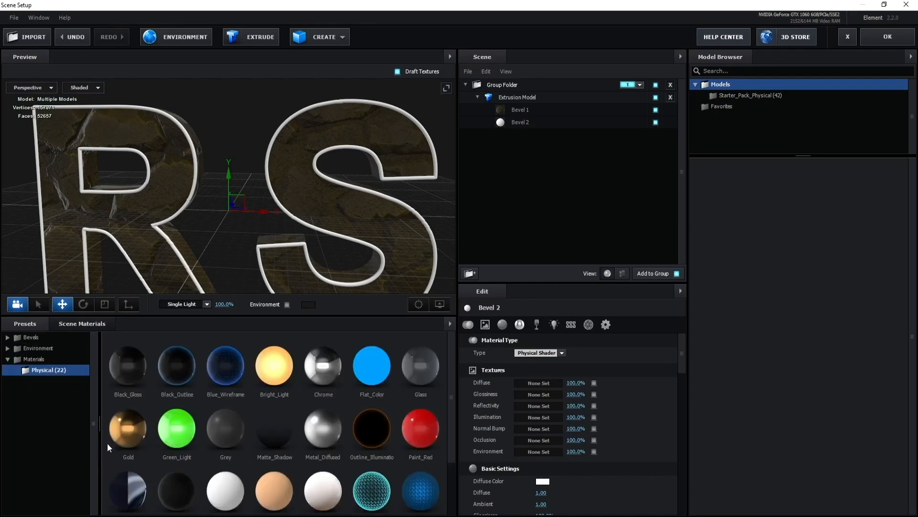
scroll(454, 388, down, 2)
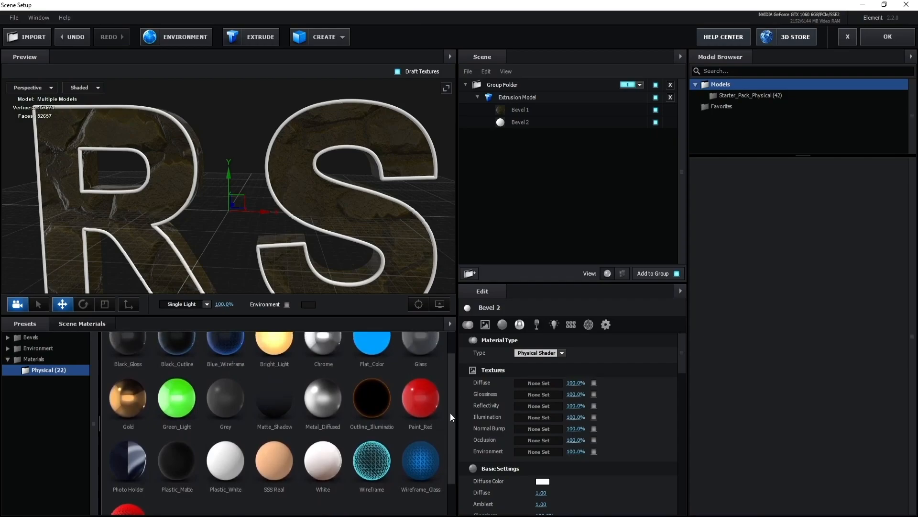
drag(125, 407, 512, 129)
drag(131, 400, 527, 122)
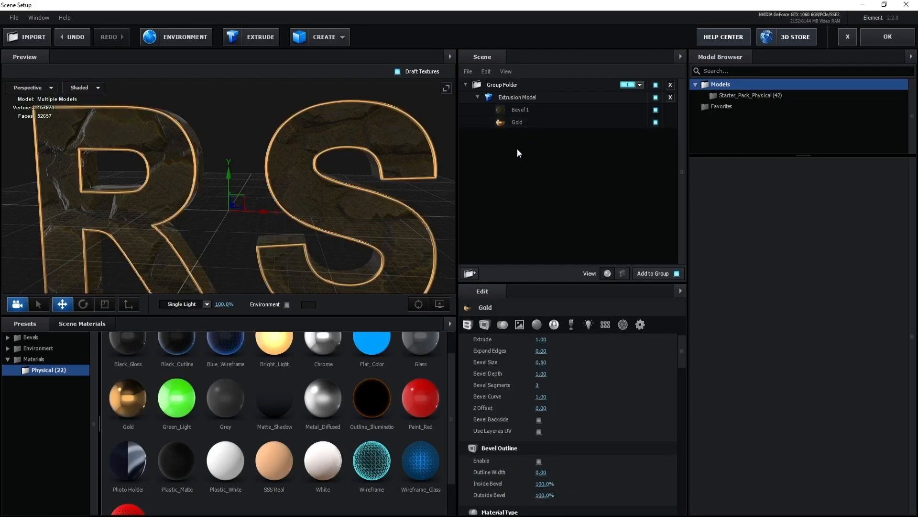
mouse_move(387, 188)
mouse_down()
mouse_move(415, 196)
mouse_move(356, 193)
mouse_move(370, 188)
mouse_up()
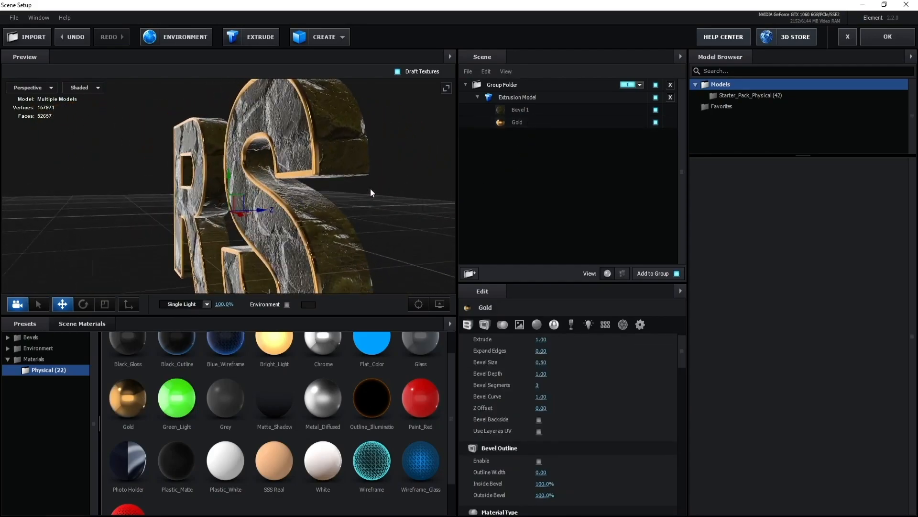
Browse the Environment presets, apply Basic_2K_09 from the Basic_2K set, and turn the RS model toward the front
click(50, 351)
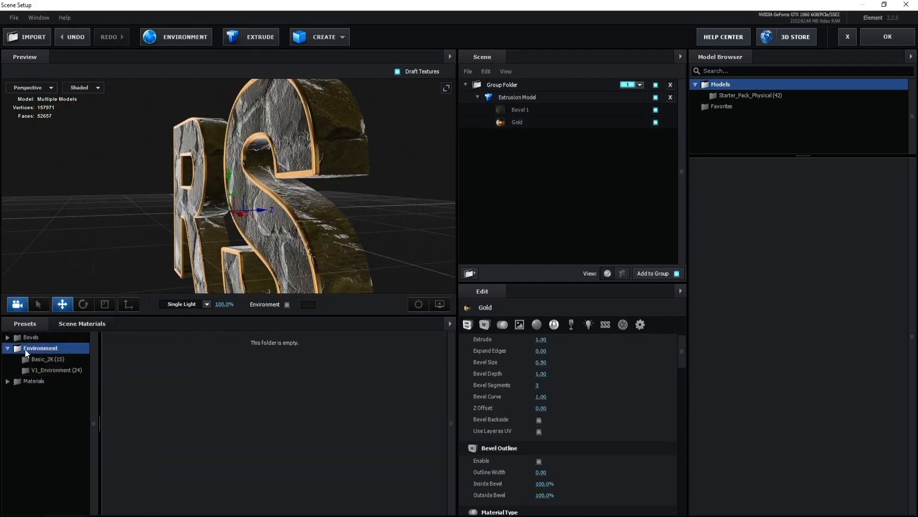
click(34, 359)
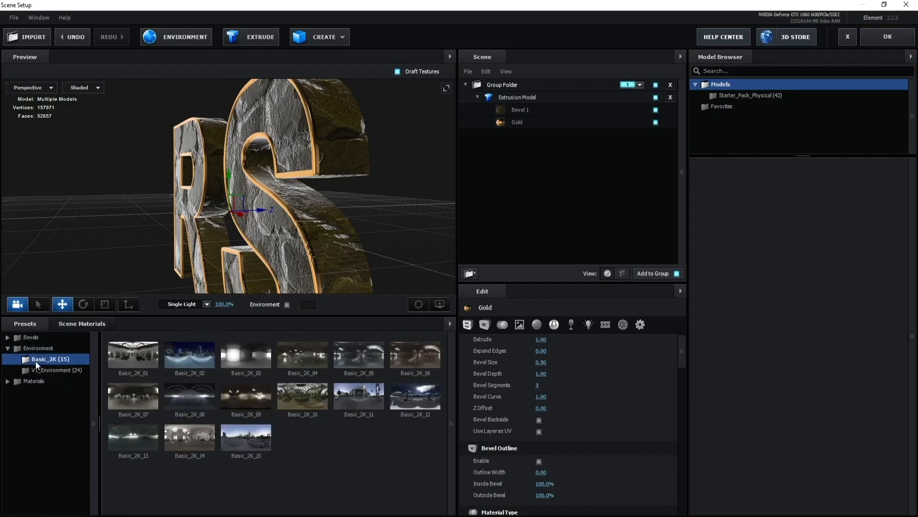
click(48, 368)
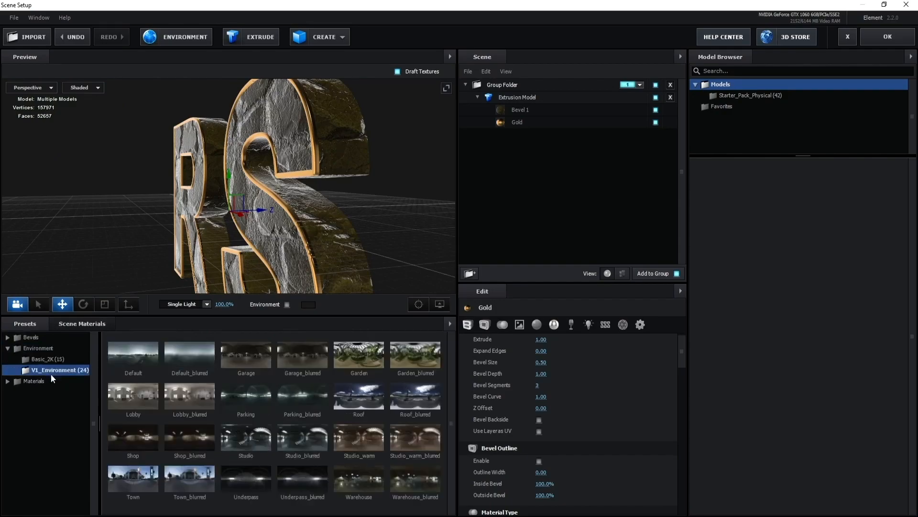
click(53, 360)
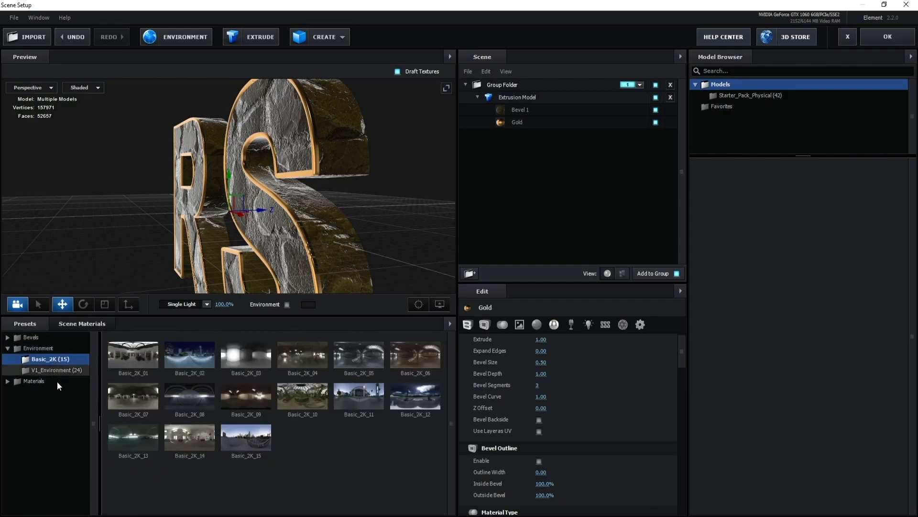
click(240, 398)
drag(330, 210, 447, 183)
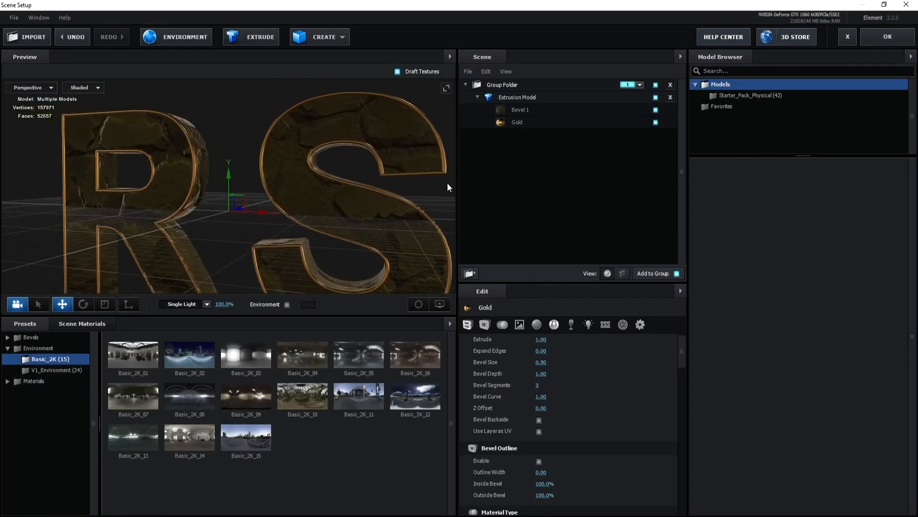
Compare other Basic_2K environments on the model, trying 06, 02, 01, 08, 09 and 14
click(431, 357)
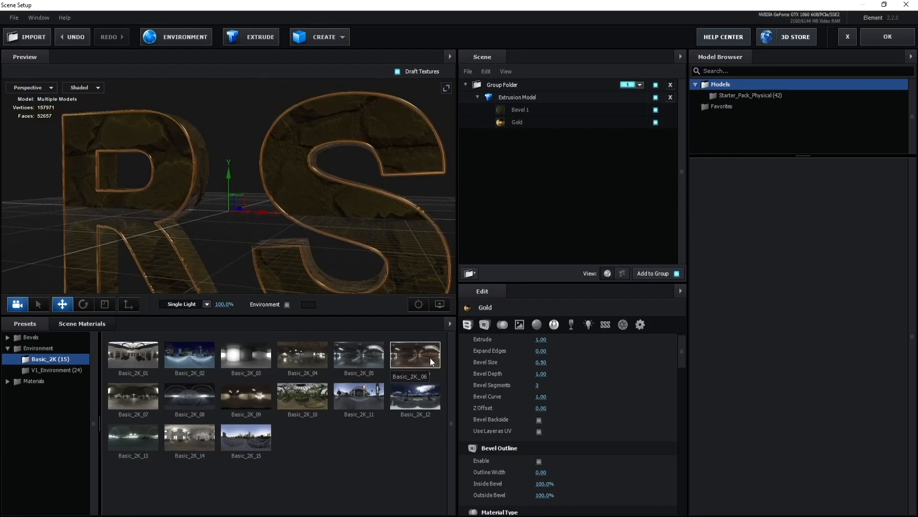
click(199, 355)
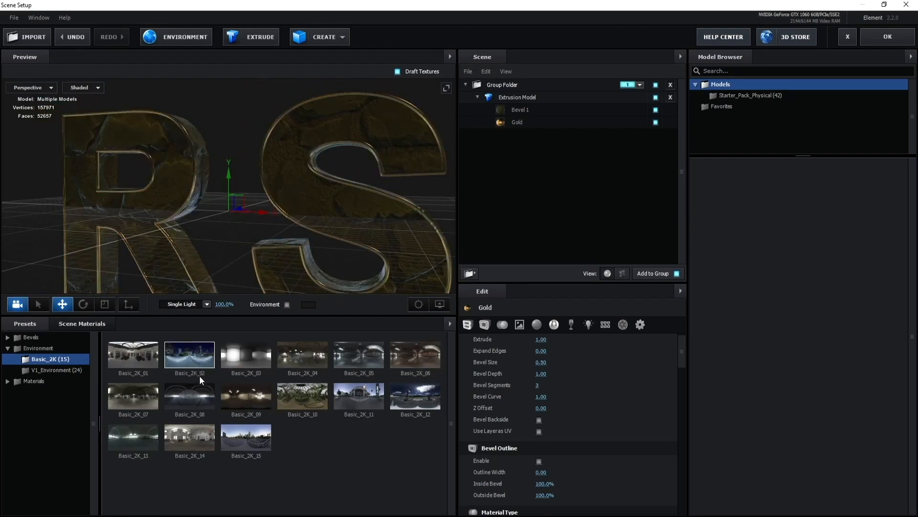
click(120, 352)
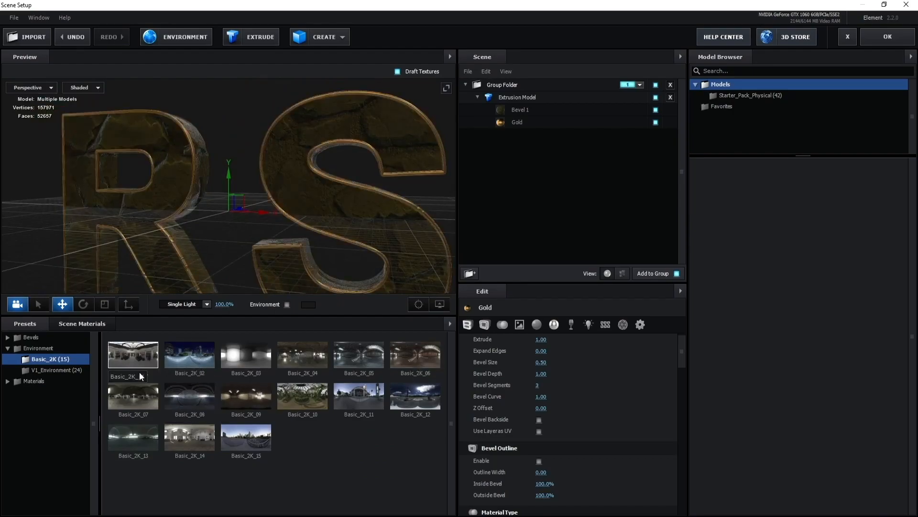
click(202, 397)
click(247, 395)
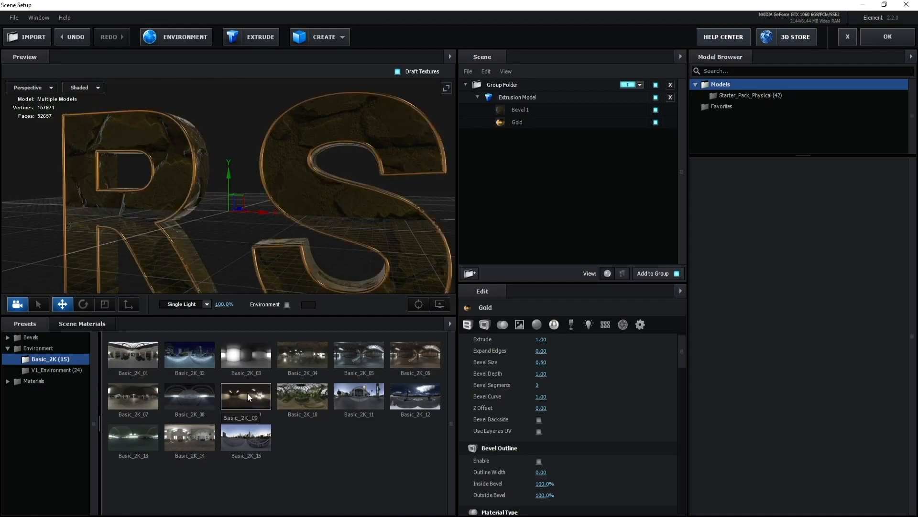
click(206, 433)
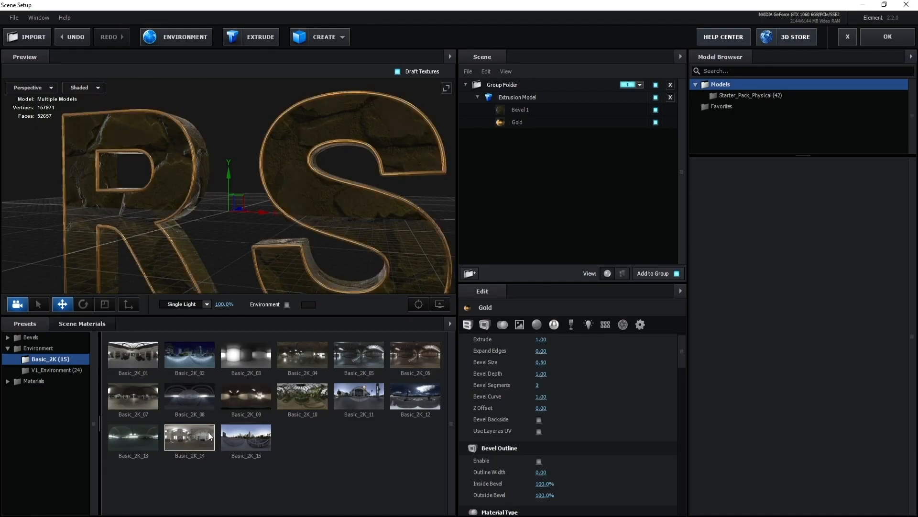
Apply the Basic_2K_09 environment to the model and accept the Scene Setup
click(245, 406)
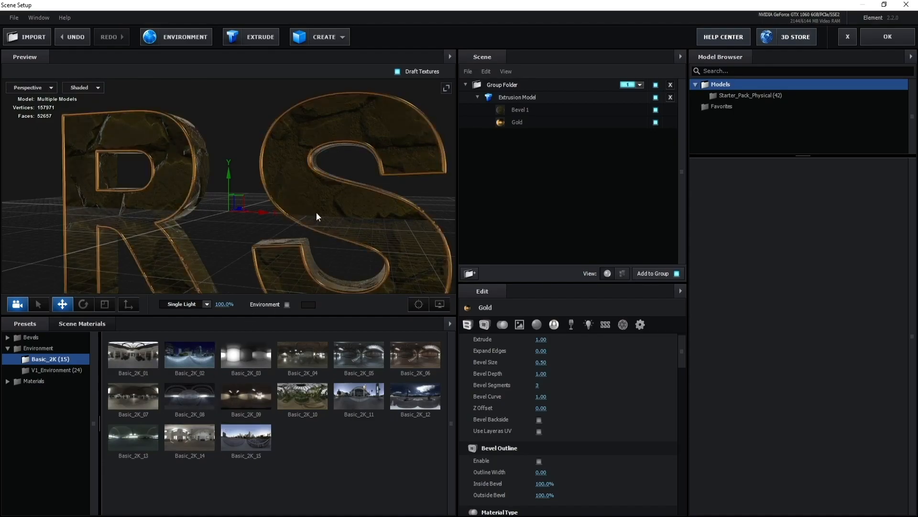
mouse_move(365, 194)
mouse_down()
mouse_move(291, 208)
mouse_move(242, 190)
mouse_move(316, 194)
mouse_move(371, 184)
mouse_up()
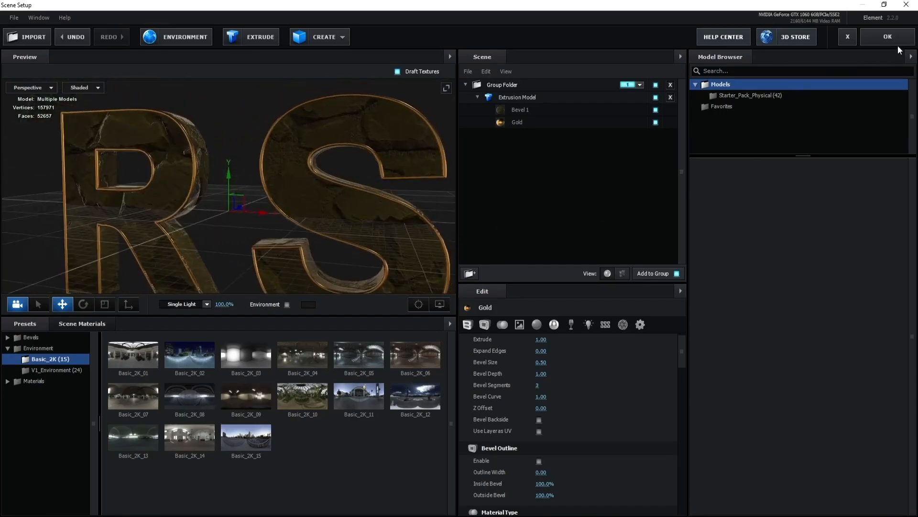
click(888, 37)
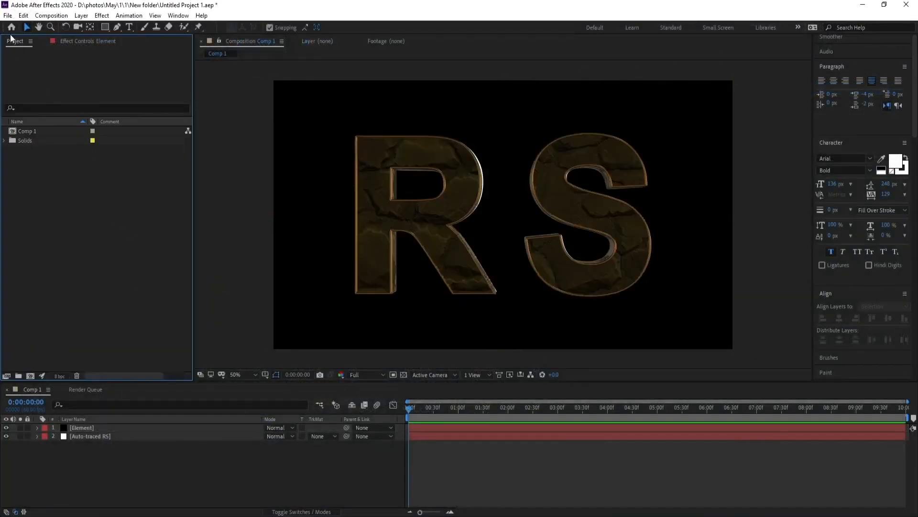
Import the fog-or-smoke-isolated-on-dark-background JPG image and place it beneath all layers of Comp 1
click(8, 16)
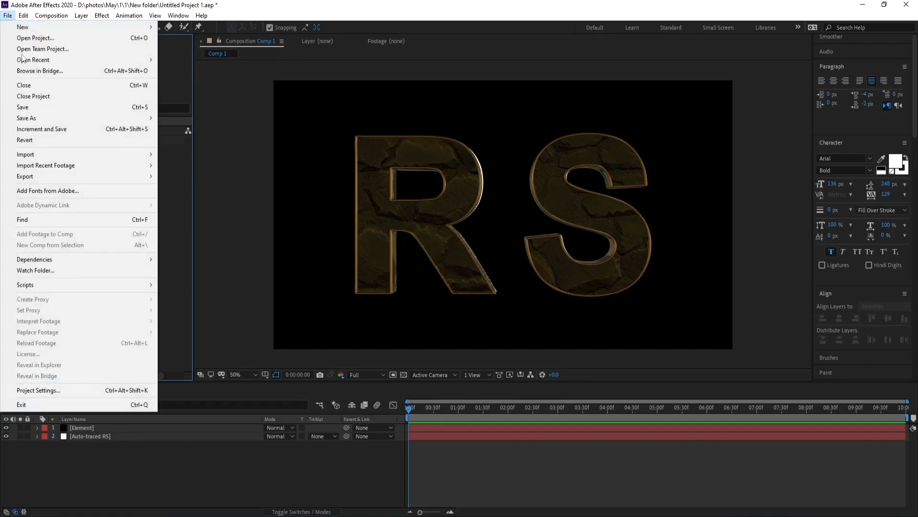
mouse_move(88, 154)
click(200, 154)
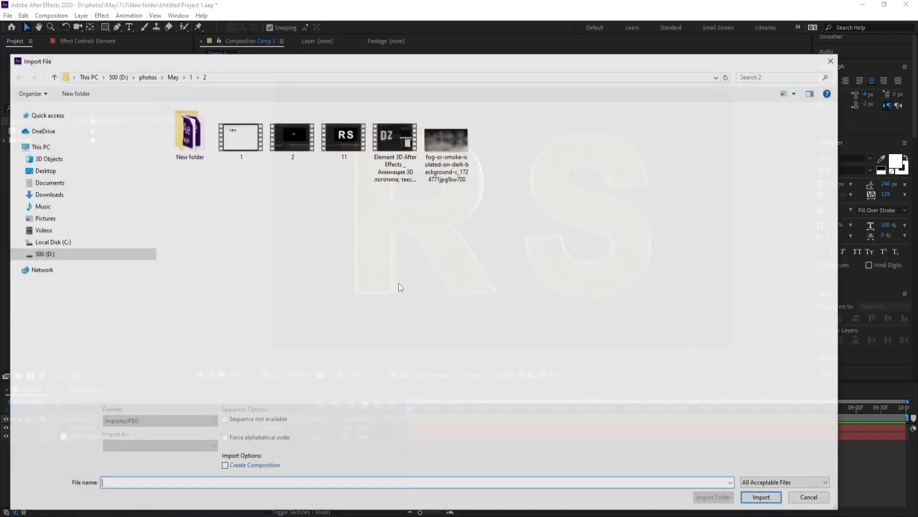
double_click(447, 127)
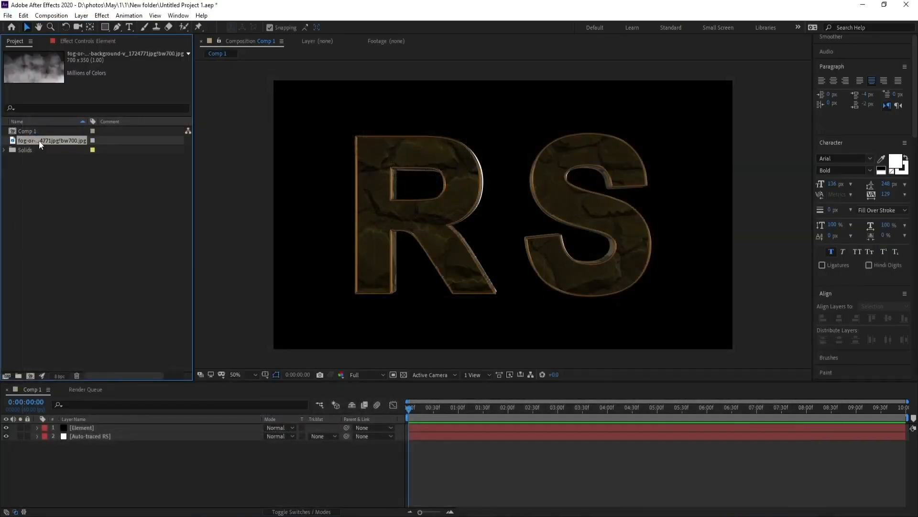
drag(39, 140, 103, 449)
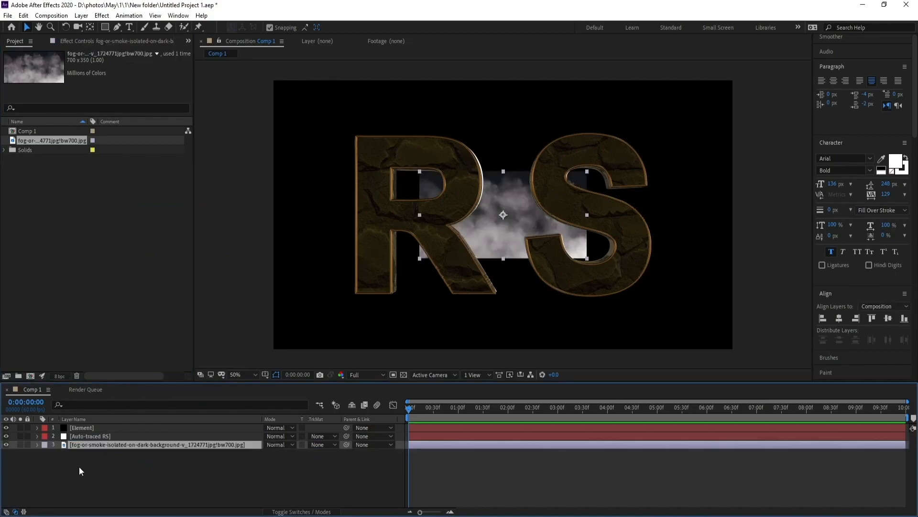
Scale the fog image layer to 319% so it fills the whole composition
key(w)
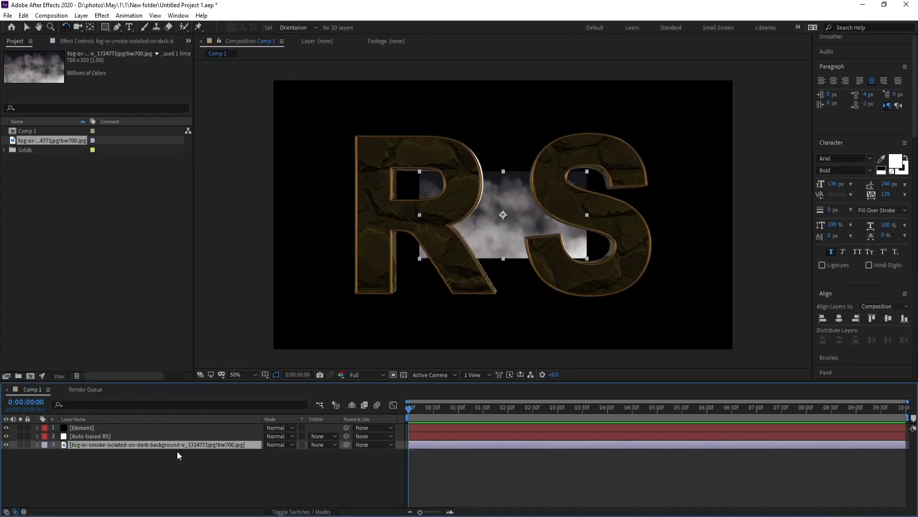
key(s)
drag(278, 453, 388, 457)
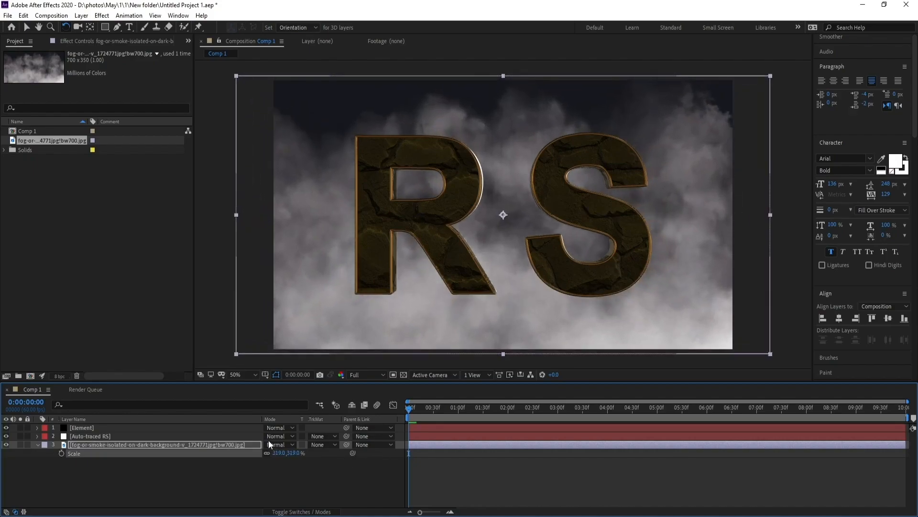
Add a Curves effect to the fog layer, lowering the RGB curve's upper part and raising its lower part
click(103, 16)
mouse_move(198, 295)
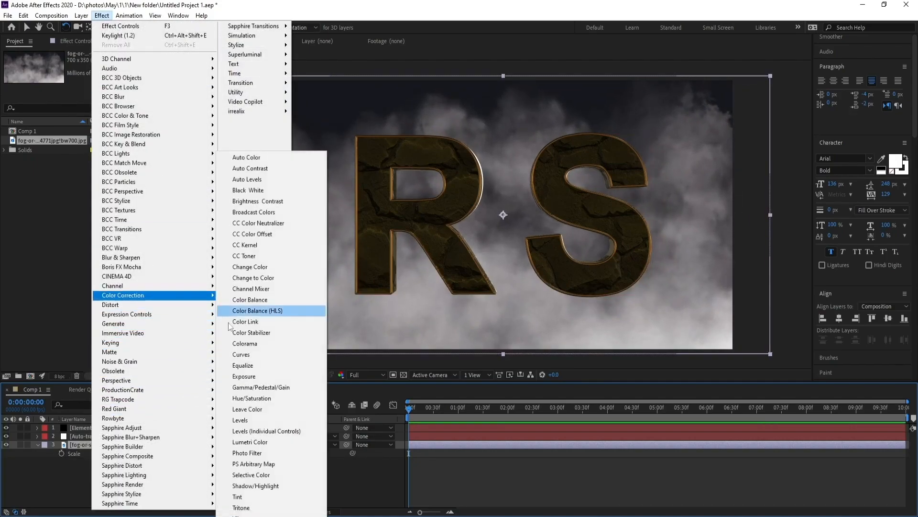
click(242, 355)
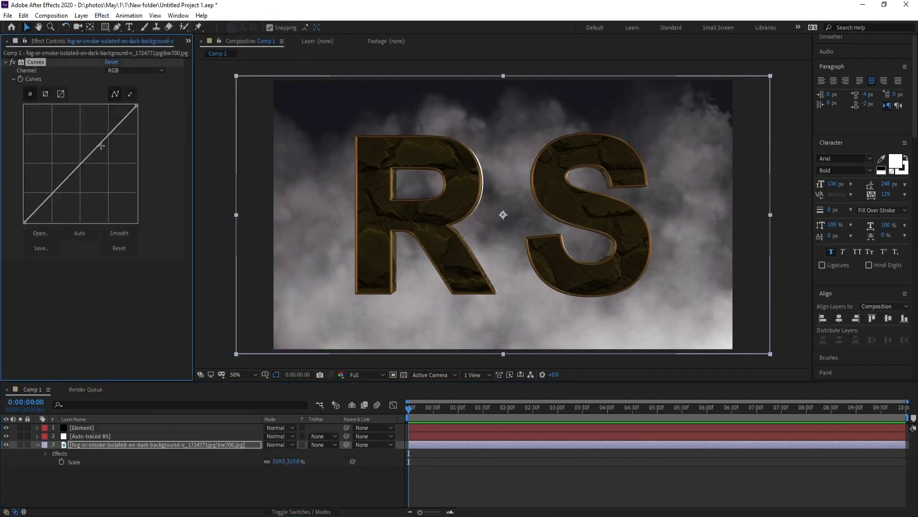
mouse_move(101, 146)
mouse_down()
mouse_move(96, 139)
mouse_move(101, 152)
mouse_up()
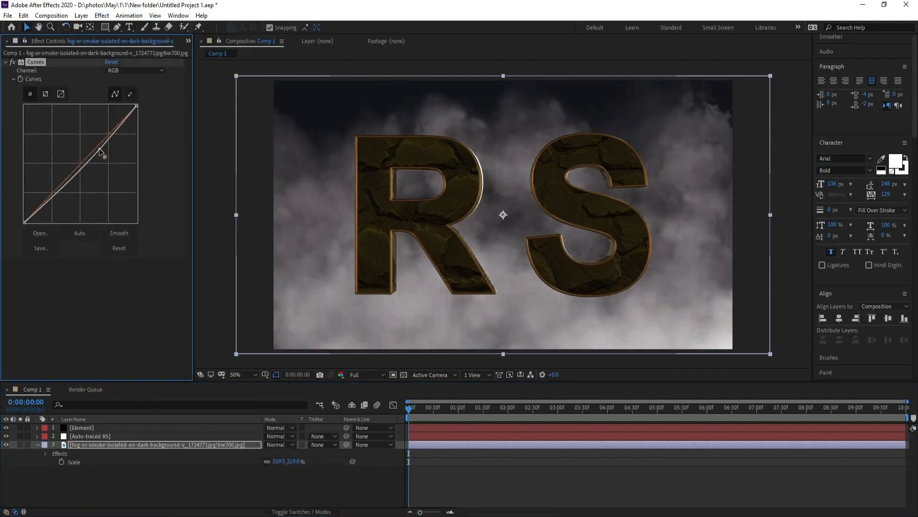
drag(67, 182, 60, 177)
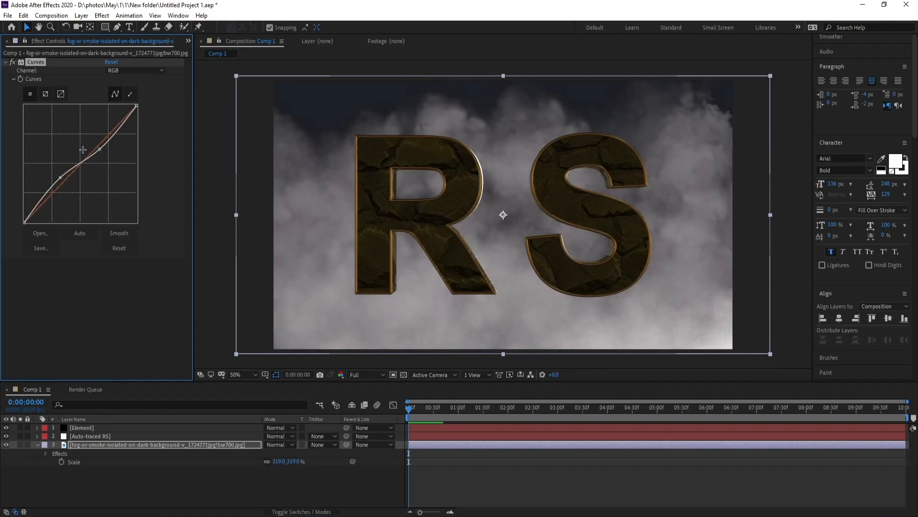
Shape the Red channel of the fog's Curves into a slight S, raising its highlights and lowering its shadows
click(132, 71)
click(125, 92)
drag(101, 141, 104, 139)
drag(61, 182, 64, 193)
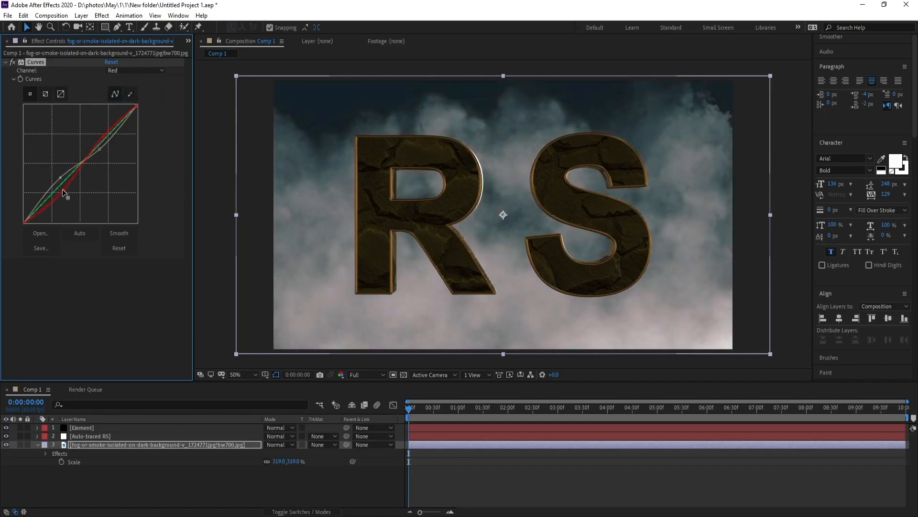
Lower the upper middle part of the Green channel's curve on the fog layer slightly
click(134, 71)
click(129, 102)
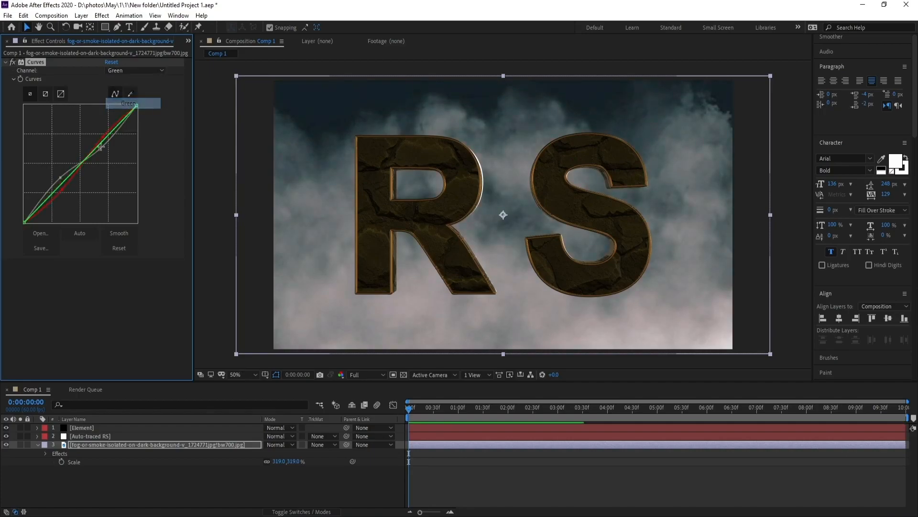
drag(97, 147, 105, 139)
Try raising the upper part of the fog's RGB curve and undo that adjustment
click(148, 72)
click(126, 81)
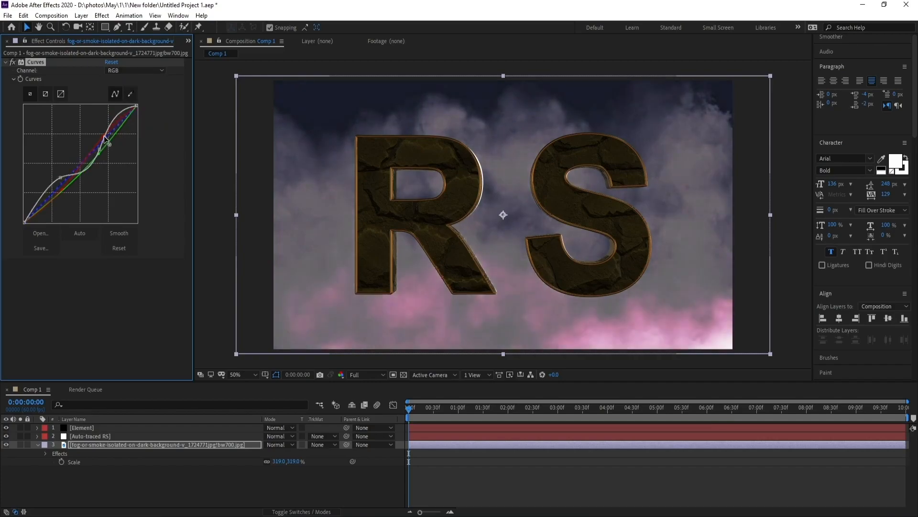
key(ctrl+z)
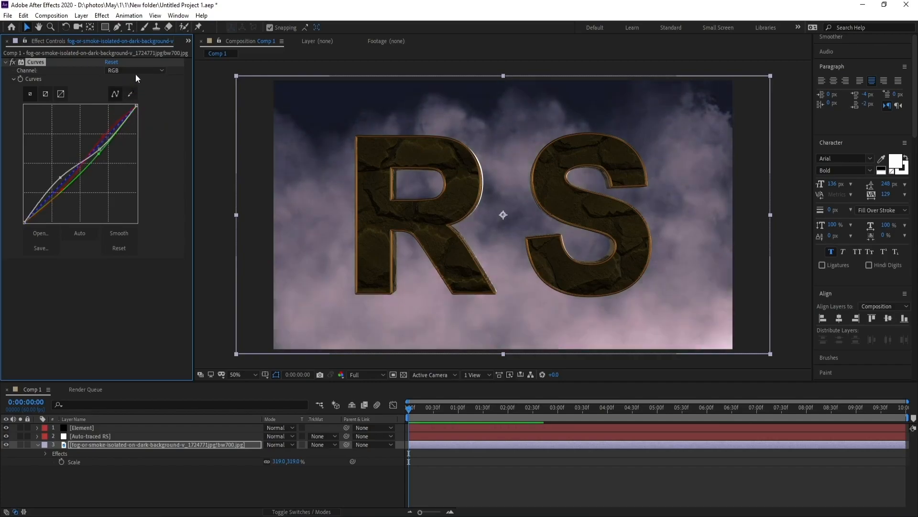
click(136, 70)
click(132, 81)
Shape the Blue channel of the fog's Curves, raising its highlights and lowering its shadows
click(136, 70)
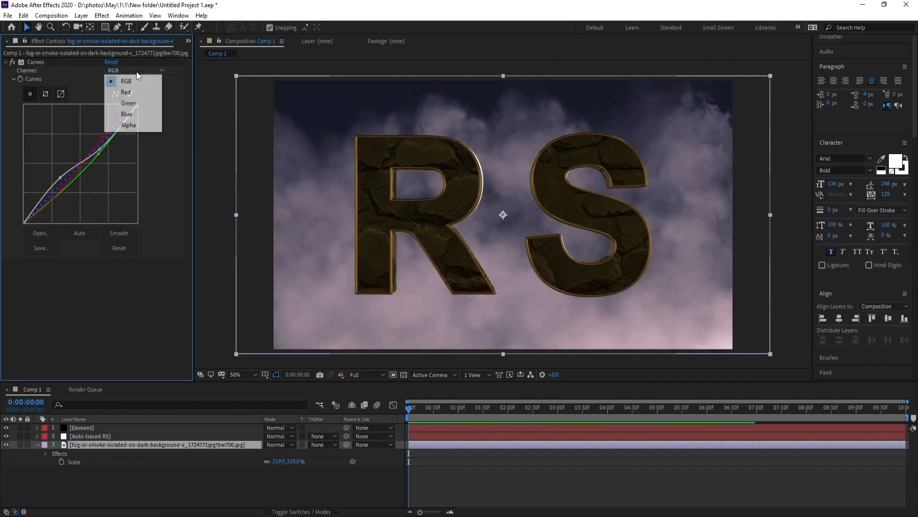
click(134, 114)
drag(115, 130, 109, 128)
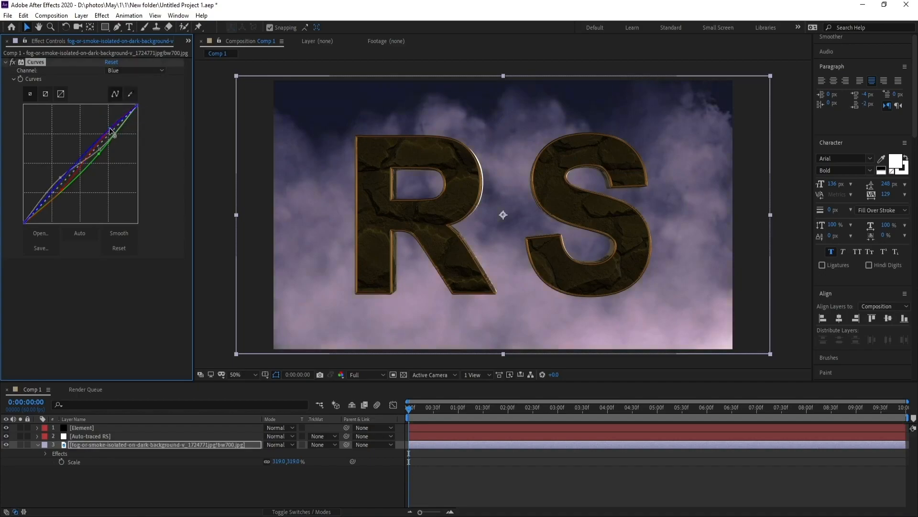
drag(61, 176, 64, 184)
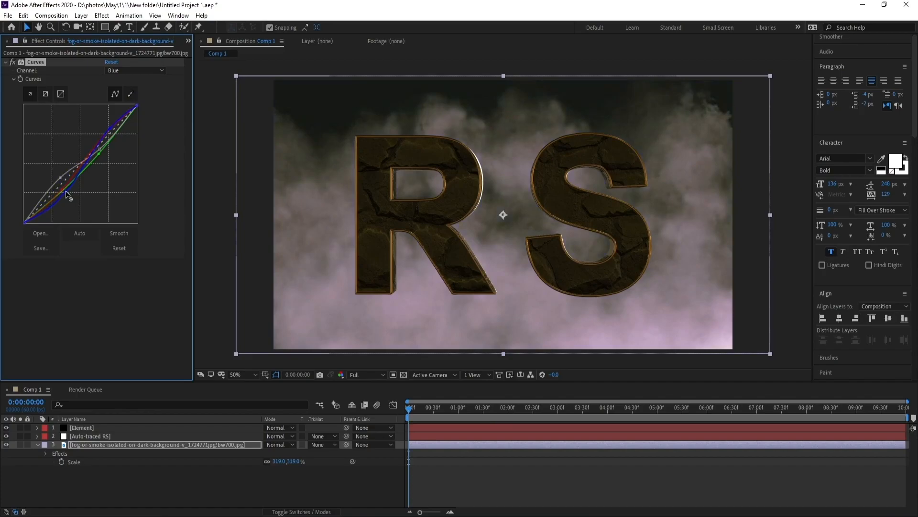
Add a Gaussian Blur effect to the fog layer with Blurriness set to 8
click(104, 16)
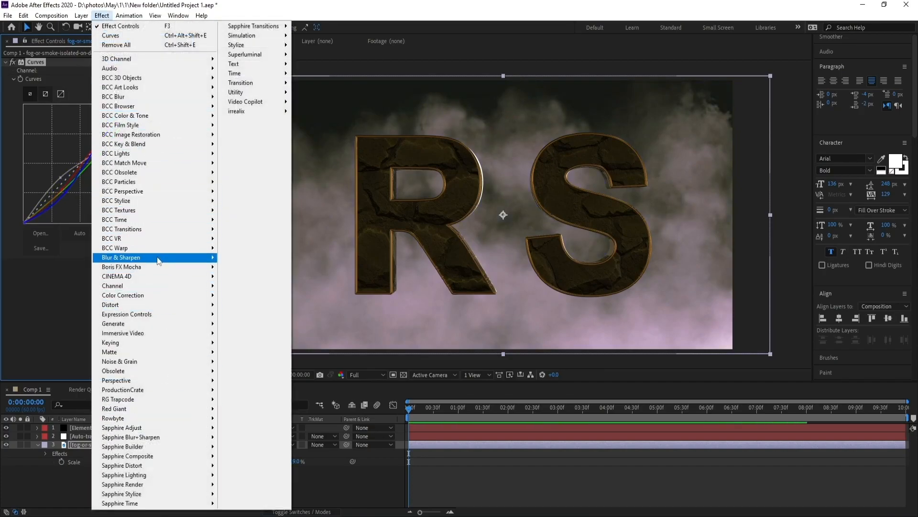
mouse_move(161, 307)
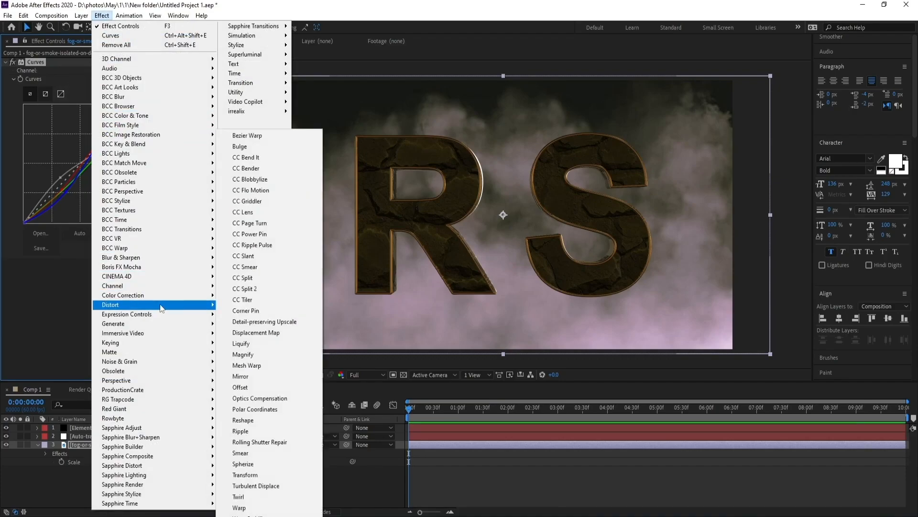
mouse_move(158, 261)
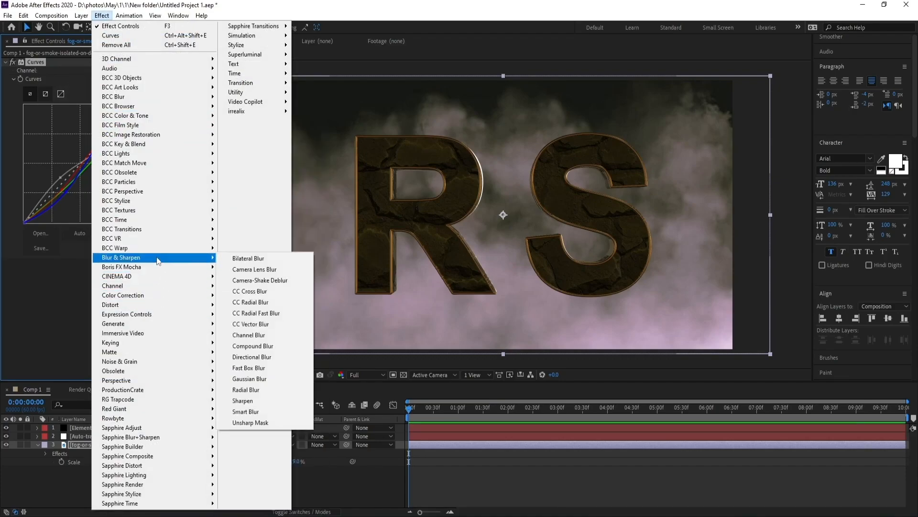
click(262, 379)
click(111, 272)
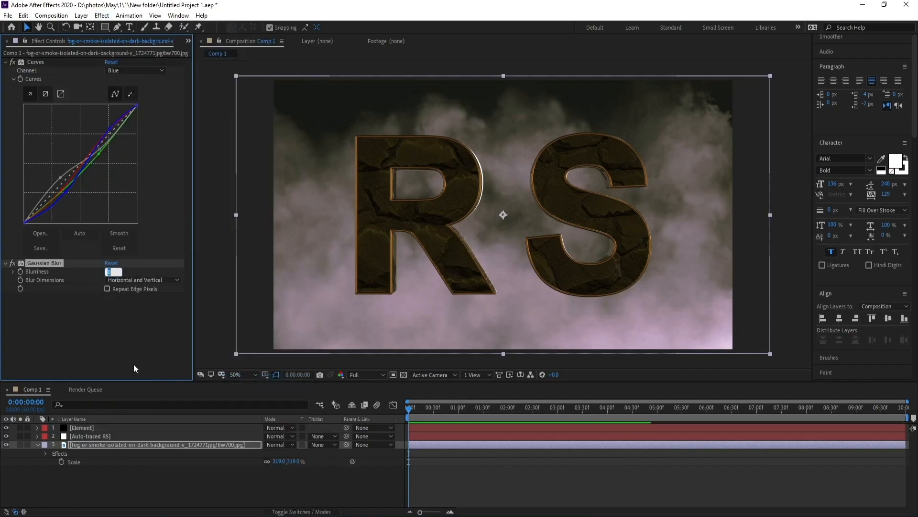
text(8)
key(Return)
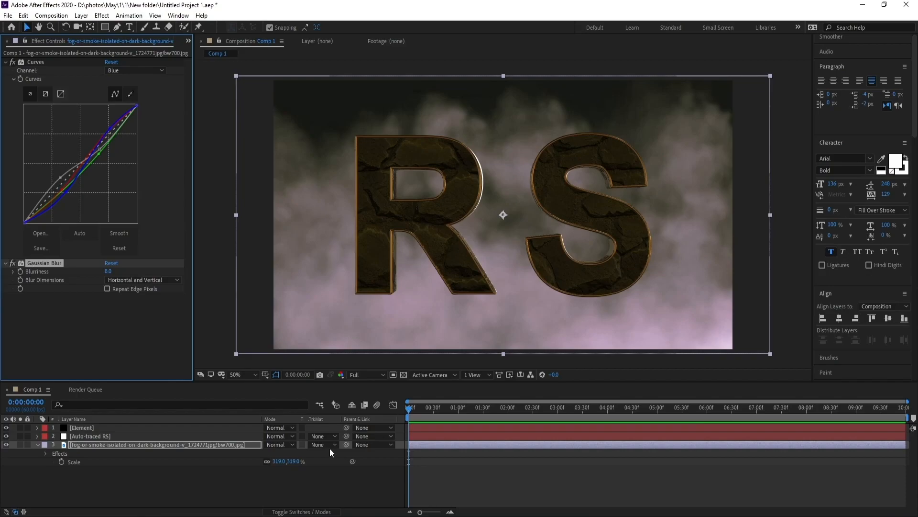
Set the Gaussian Blur's Blurriness on the fog layer to 12, then collapse and deselect the layer
mouse_move(109, 271)
mouse_down()
mouse_move(134, 275)
mouse_move(110, 276)
mouse_up()
click(111, 272)
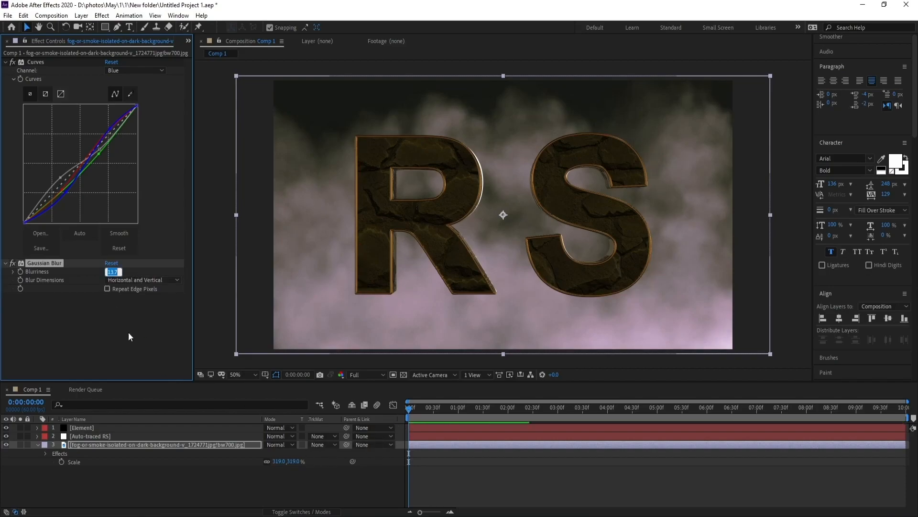
text(12)
key(Return)
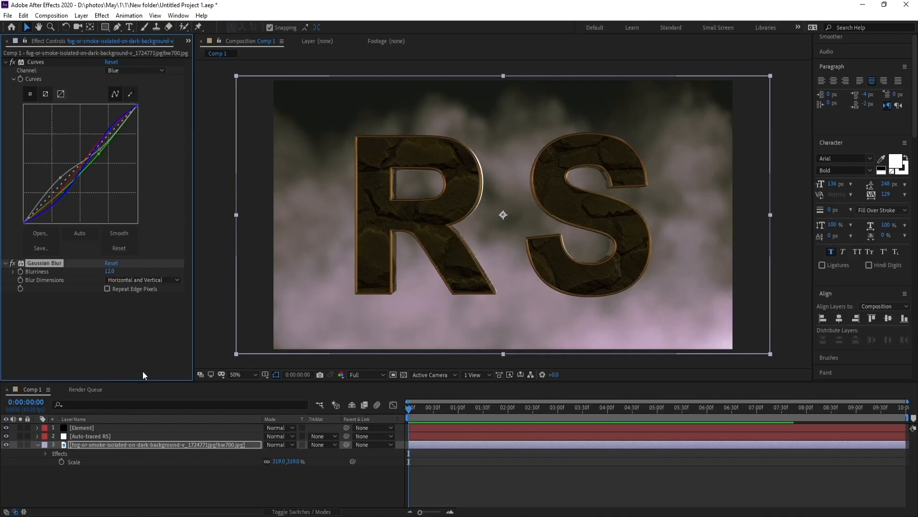
click(38, 445)
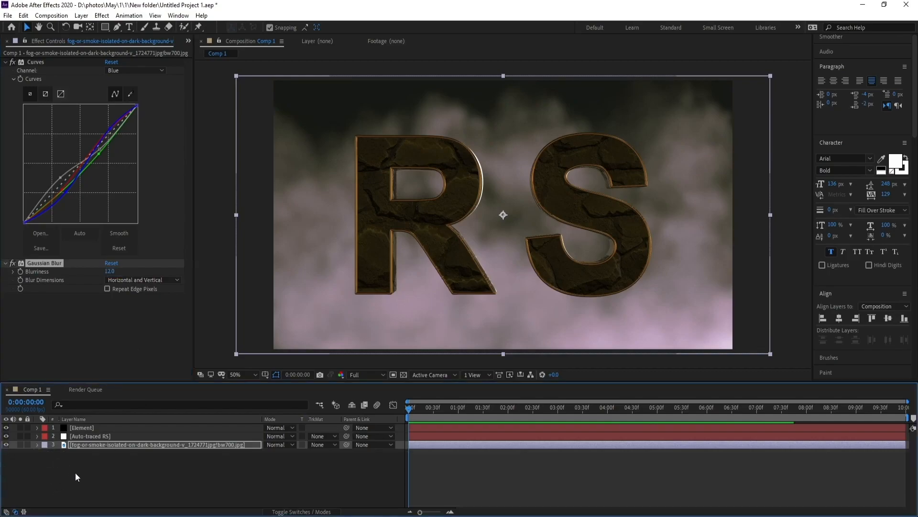
click(77, 472)
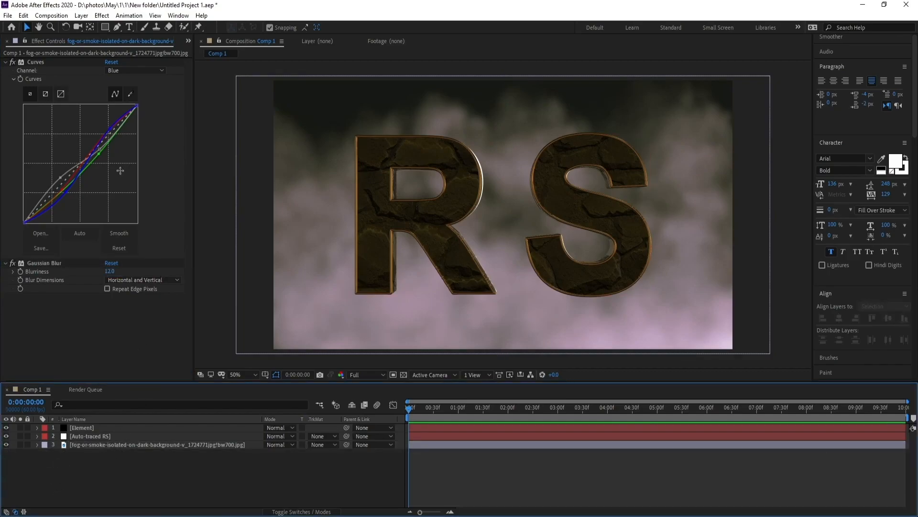
Create a new black 1920 x 1080 solid layer named OF above the Element layer
click(82, 15)
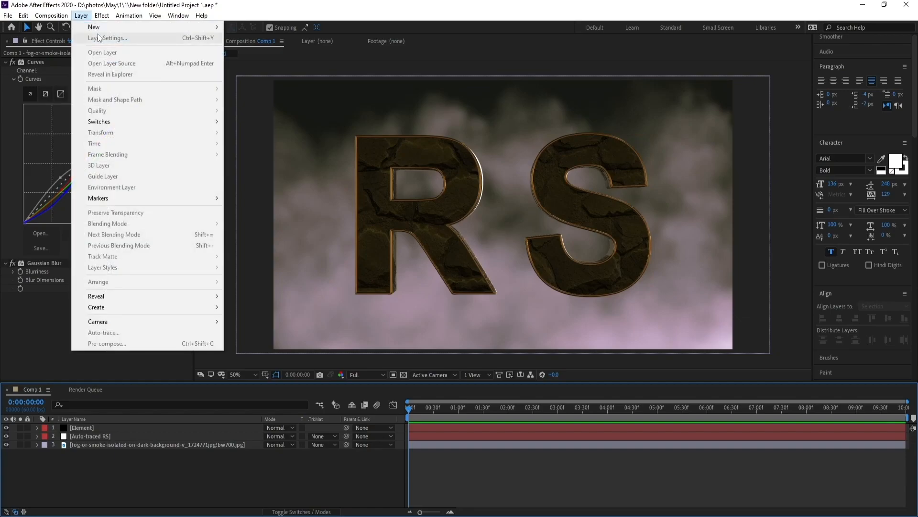
mouse_move(98, 27)
click(330, 36)
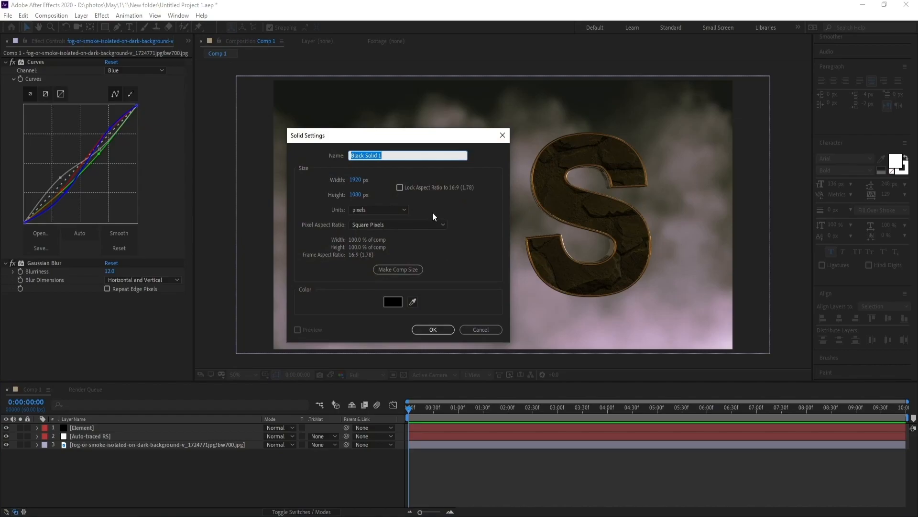
text(OF)
key(Return)
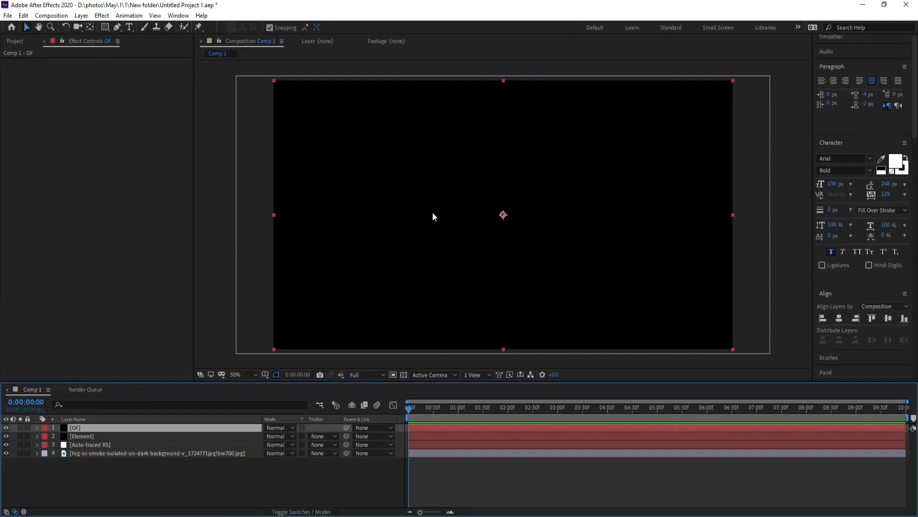
Apply the Video Copilot Optical Flares effect to the OF solid
click(102, 16)
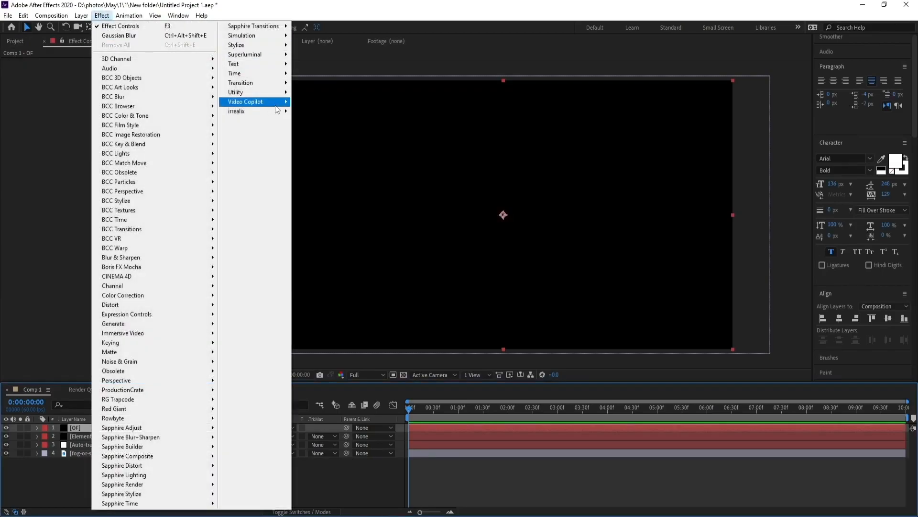
mouse_move(284, 105)
click(322, 115)
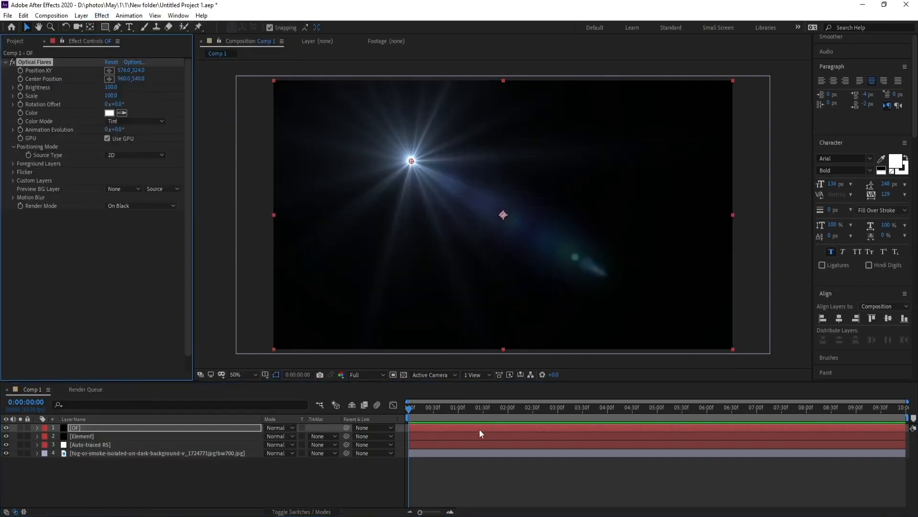
Remove every lens object of the default flare from the stack in the Optical Flares options
click(134, 62)
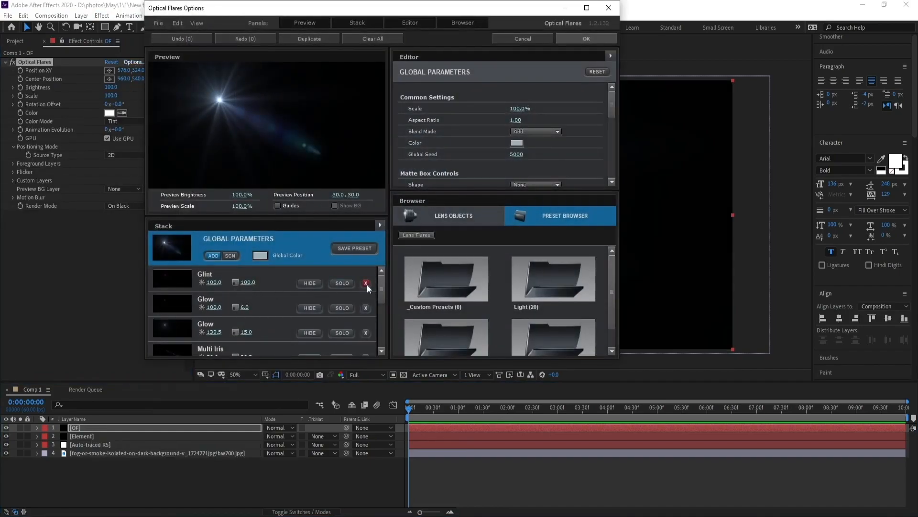
click(366, 284)
click(367, 284)
click(366, 284)
click(367, 284)
click(366, 284)
click(367, 284)
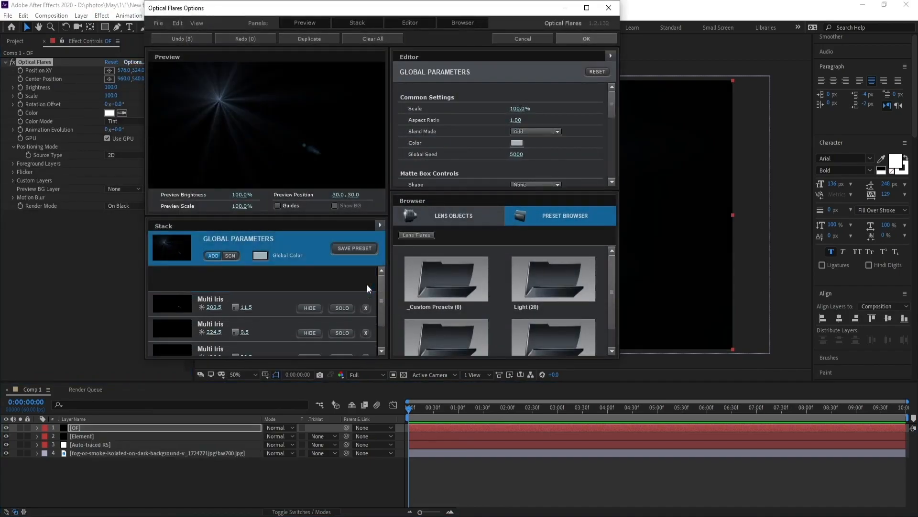
click(366, 284)
click(366, 284)
click(366, 285)
click(366, 285)
click(367, 284)
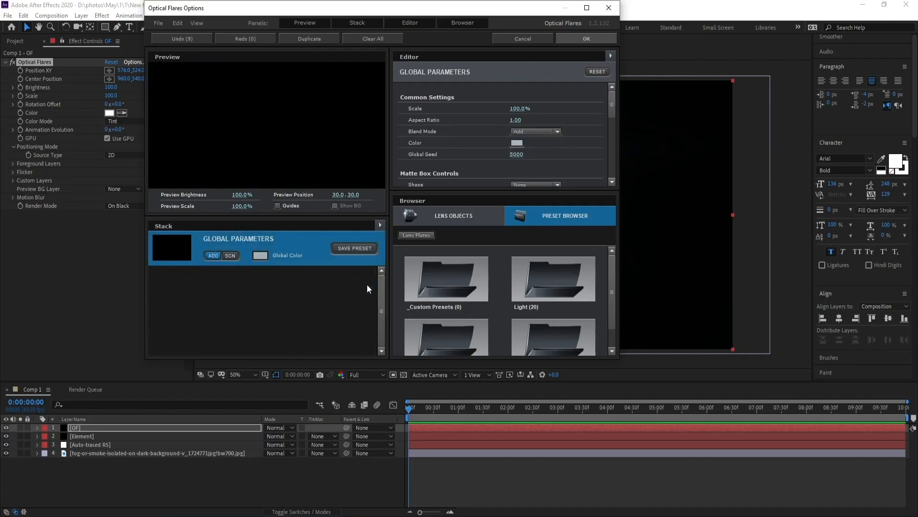
Add a basic Glow lens object to the empty flare stack and accept the Optical Flares options
click(445, 218)
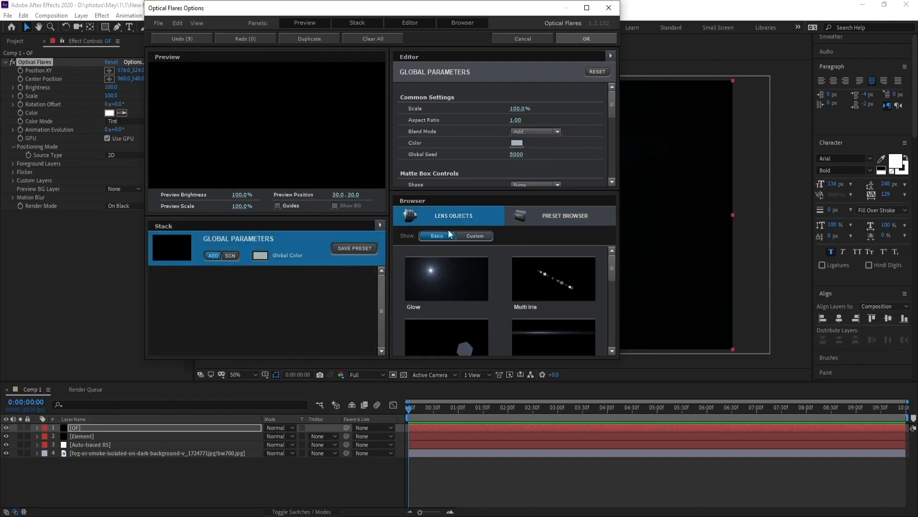
click(451, 283)
click(586, 38)
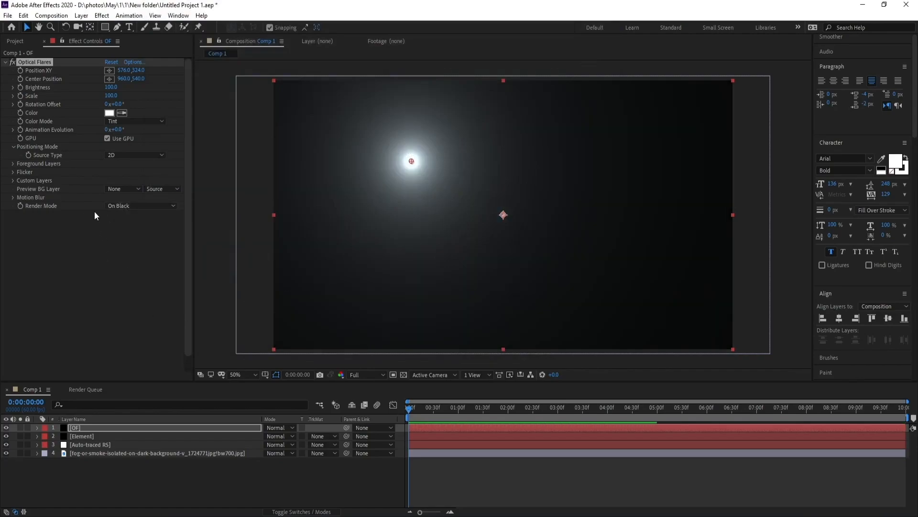
Set the flare's Render Mode to On Transparent and move it above the text's centre, to about 962, -12
click(134, 205)
click(140, 227)
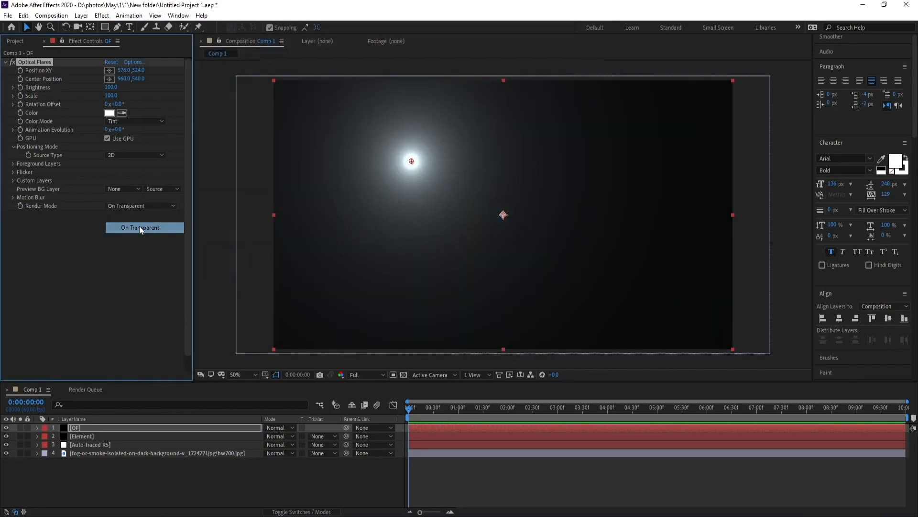
drag(413, 163, 503, 79)
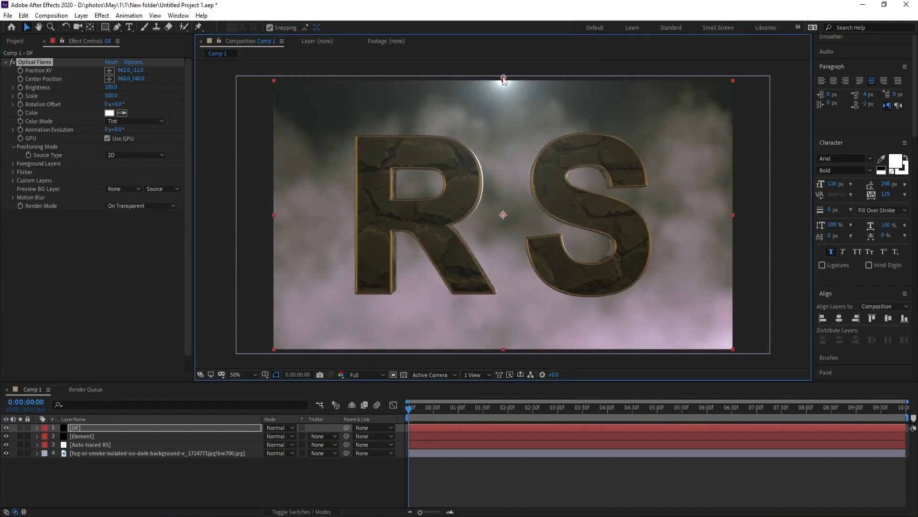
Tint the optical flare a dark orange-brown and nudge its position down to 962, -4
click(109, 112)
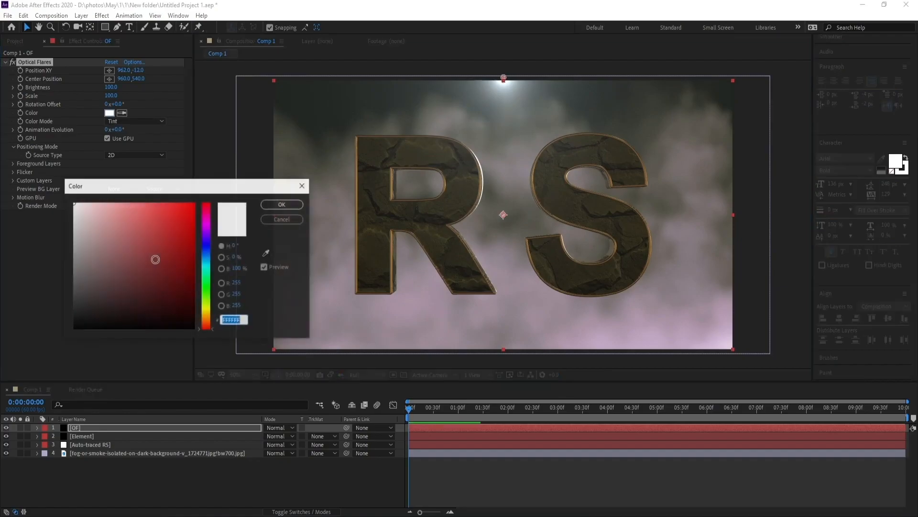
click(158, 288)
drag(209, 275, 210, 320)
drag(208, 323, 208, 324)
drag(144, 304, 158, 301)
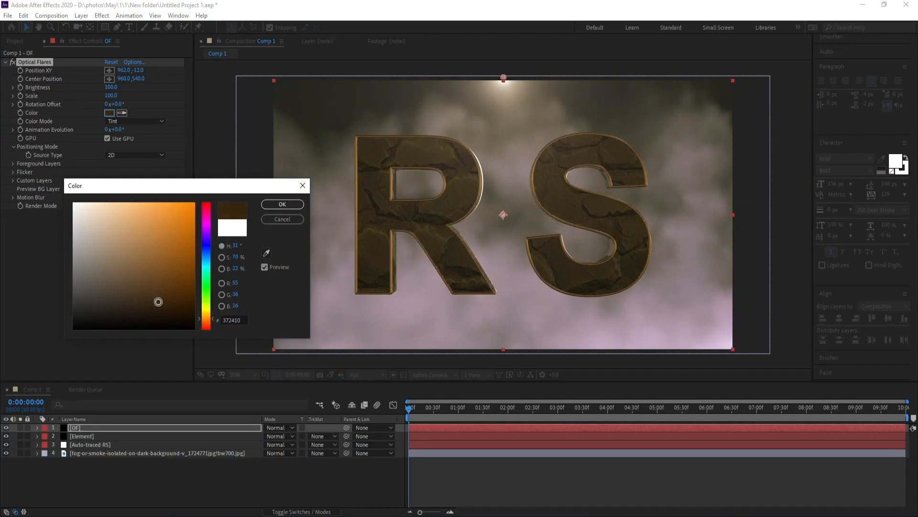
drag(207, 323, 206, 324)
click(282, 204)
drag(506, 79, 505, 81)
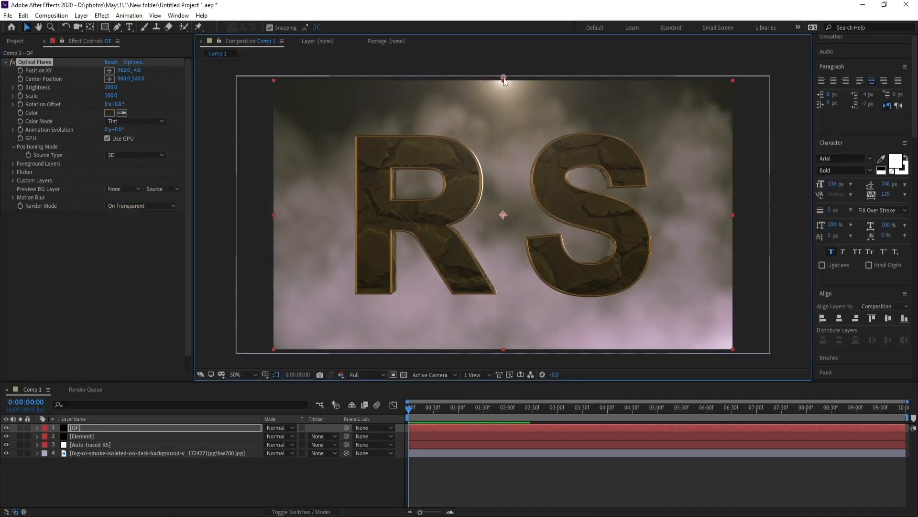
Change the flare's tint to a brighter, muted golden yellow with a hue of about 41° and deselect the layer
click(110, 113)
drag(158, 299, 162, 274)
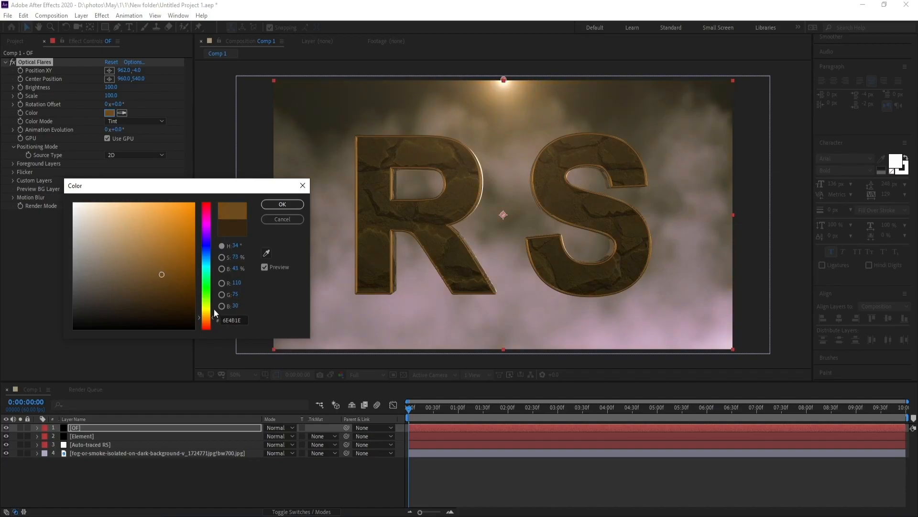
click(205, 314)
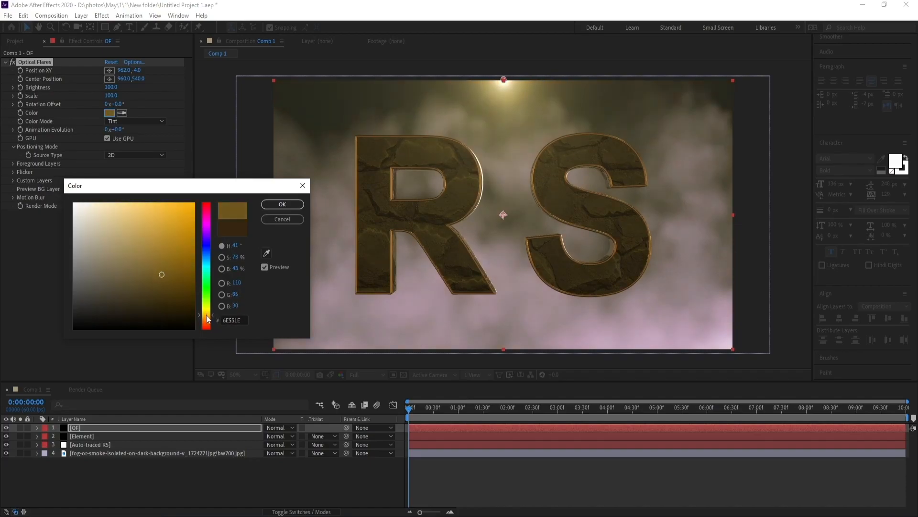
drag(160, 278, 160, 286)
click(296, 201)
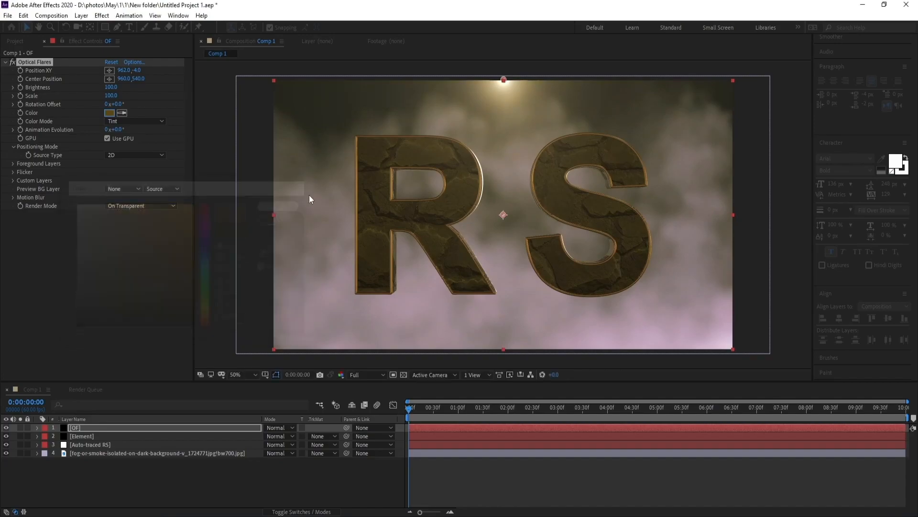
click(280, 472)
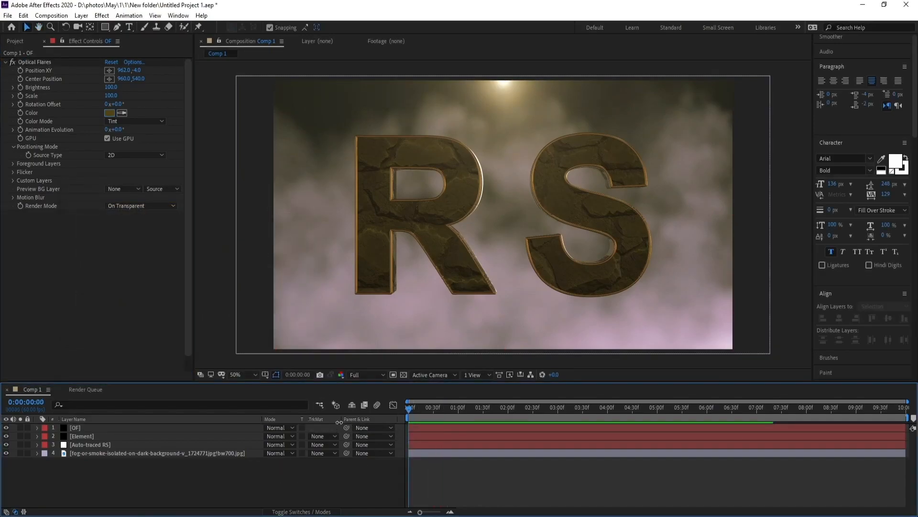
Darken the fog layer by pulling down the lower and upper middle points of its RGB curve
click(101, 452)
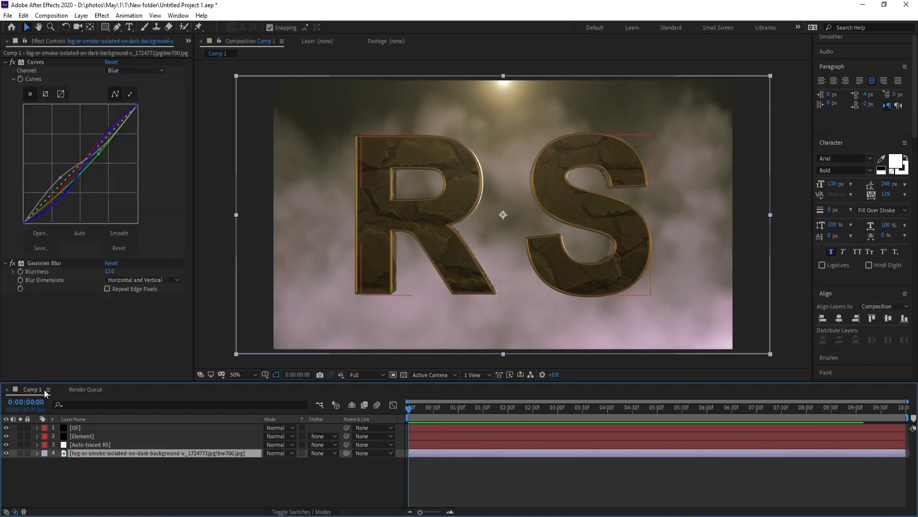
click(135, 70)
click(122, 77)
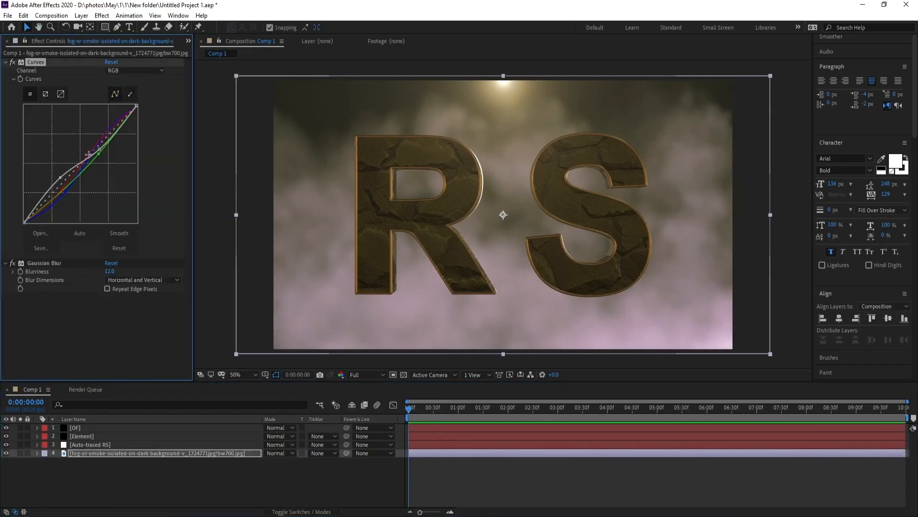
drag(61, 176, 69, 192)
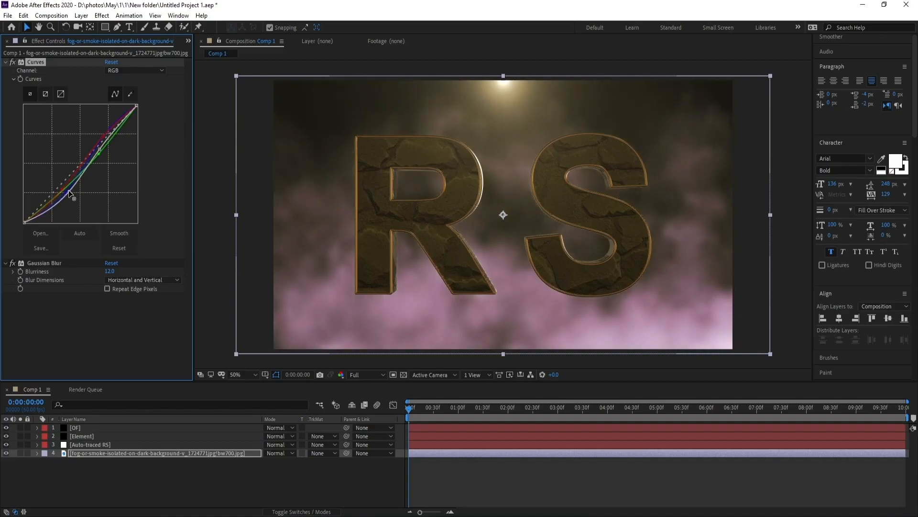
drag(98, 148, 97, 178)
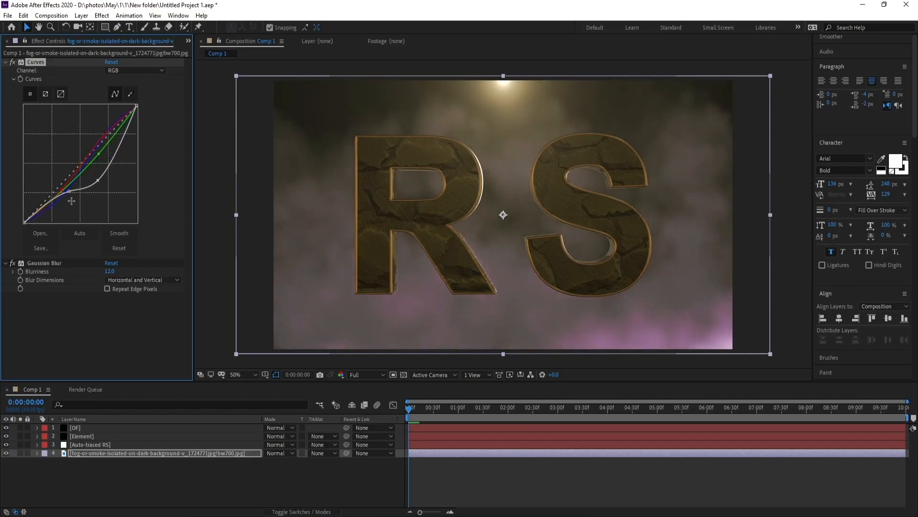
double_click(10, 5)
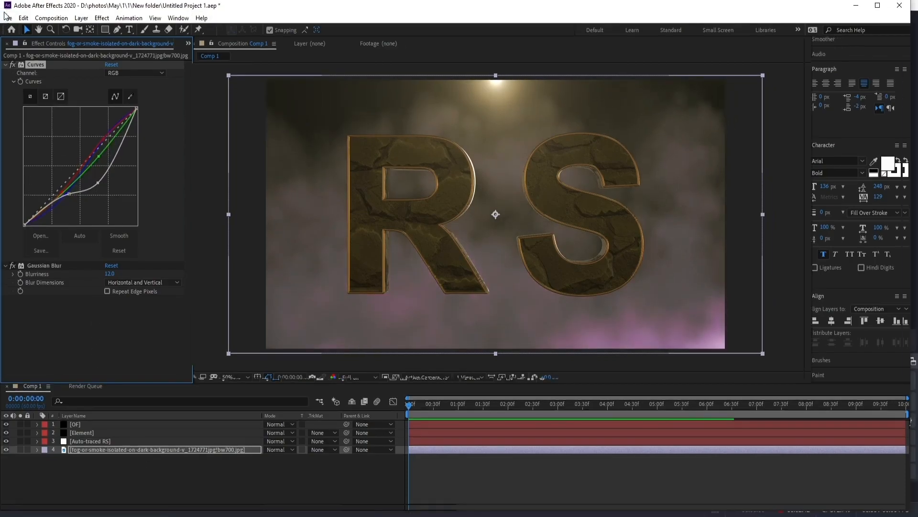
double_click(8, 7)
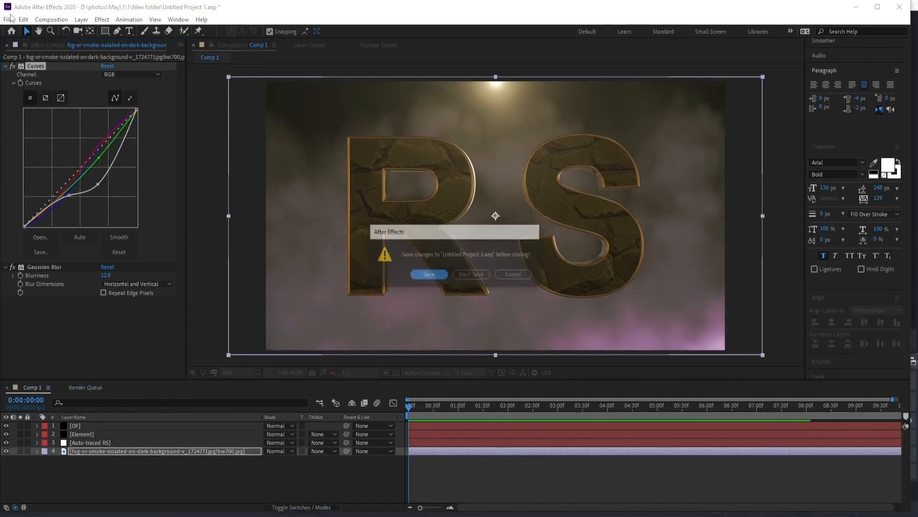
click(525, 278)
double_click(58, 7)
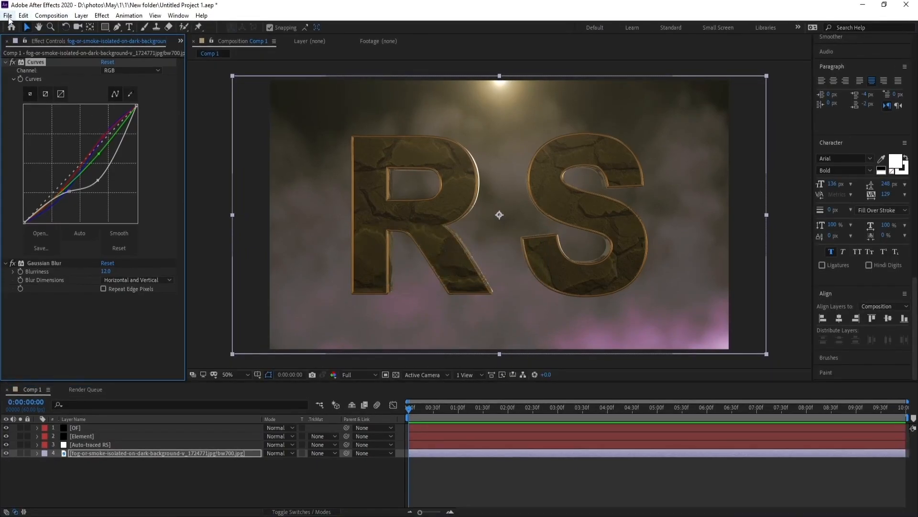
Import the fire sparks green screen video from the May > 1 folder into the project
click(8, 16)
mouse_move(124, 154)
click(177, 155)
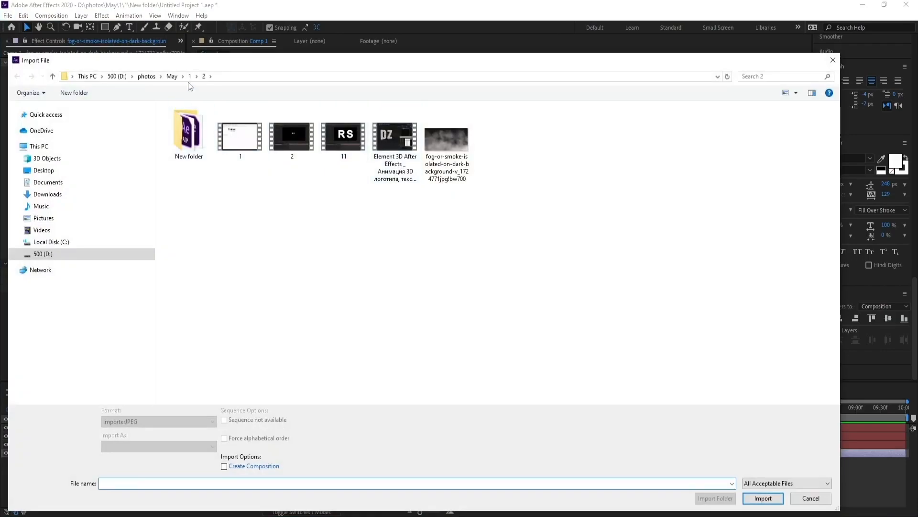
click(192, 78)
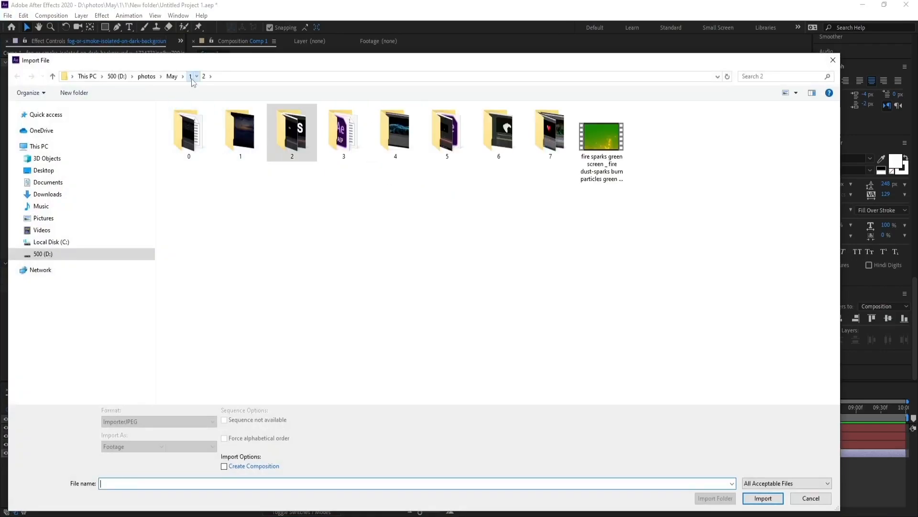
double_click(617, 186)
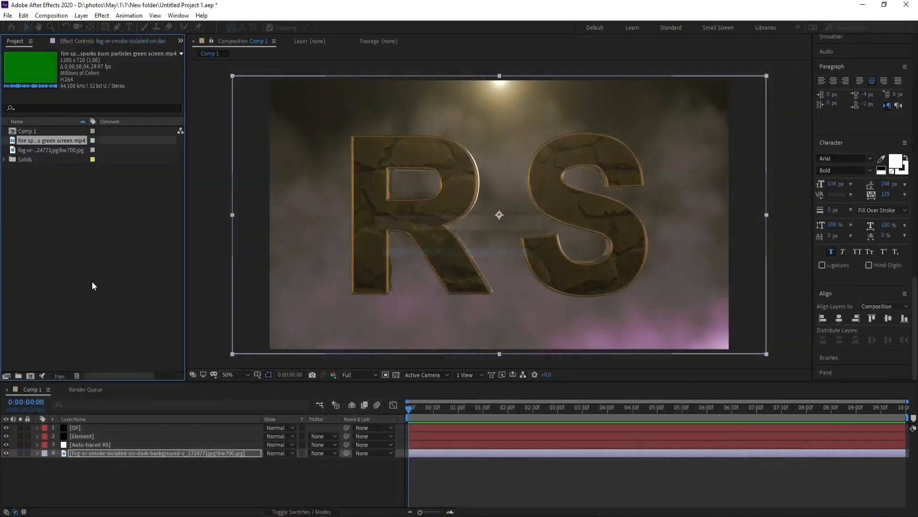
Place the fire sparks video at the top of Comp 1's layer stack and scale it to about 157%
drag(35, 145, 139, 426)
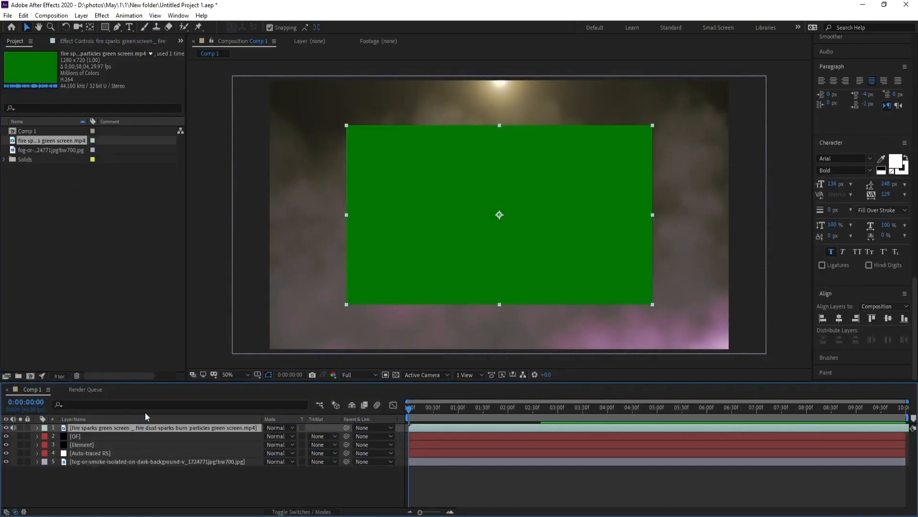
key(s)
drag(279, 436, 307, 438)
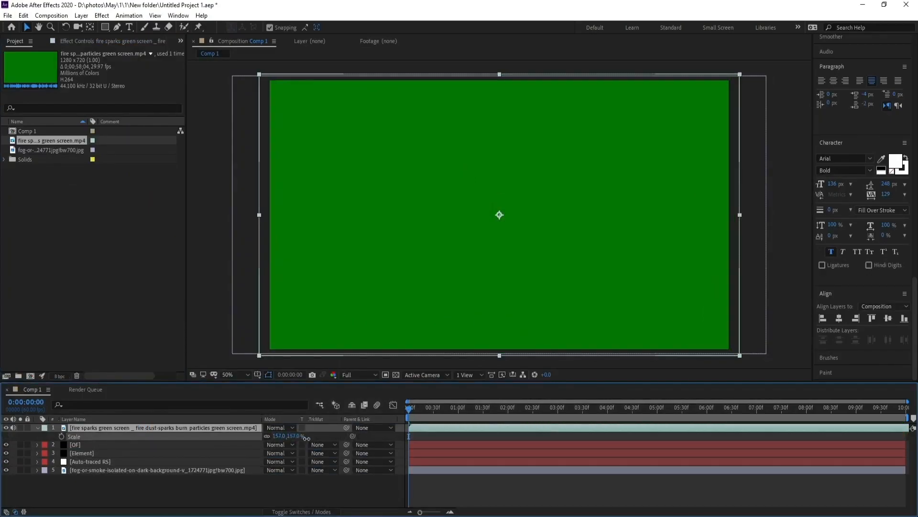
Apply Keylight (1.2) to the fire sparks layer, sample its green background as the screen colour, and check the key at about 0:00:04:18
key(ctrl+z)
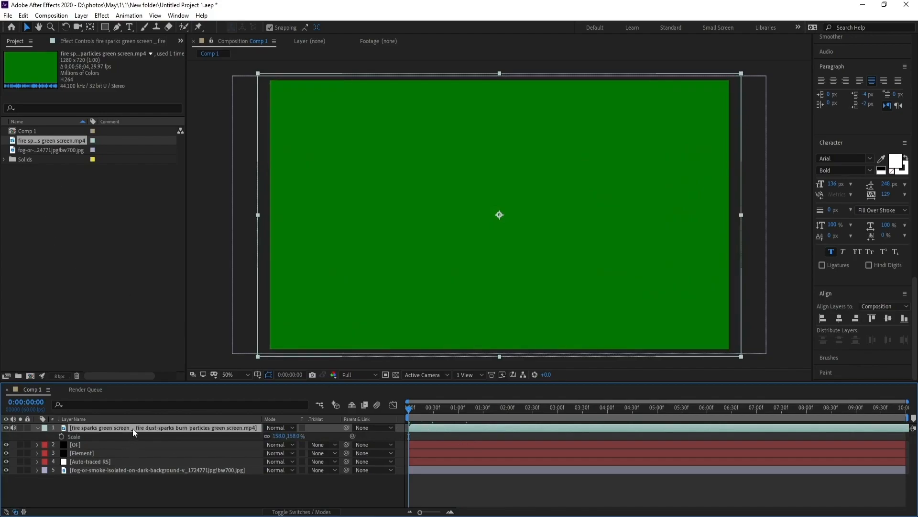
click(101, 19)
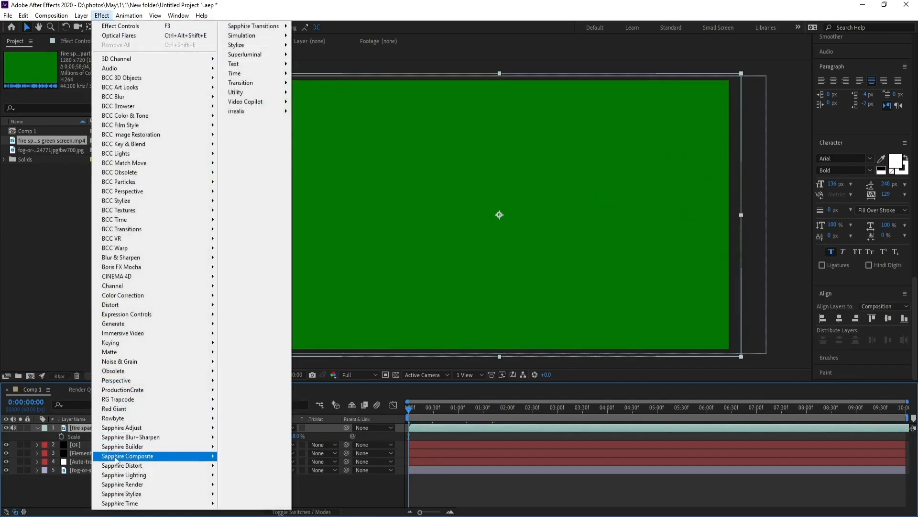
mouse_move(154, 348)
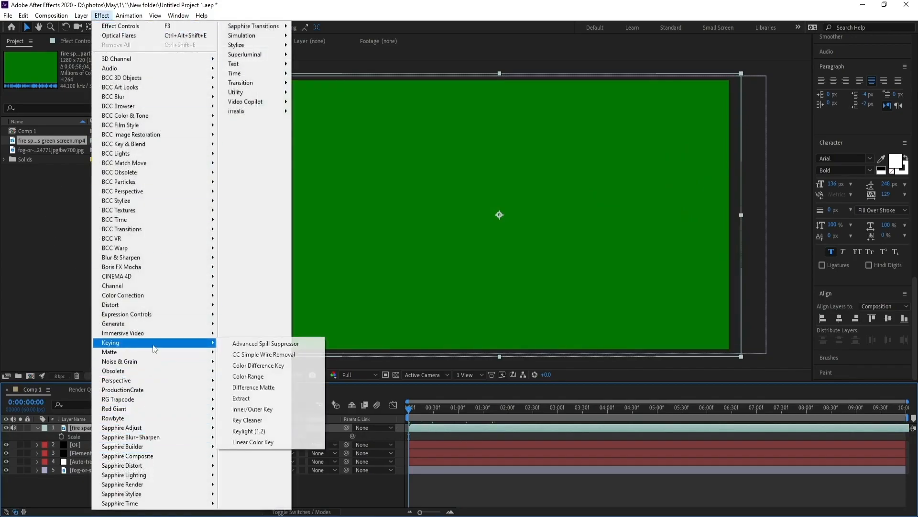
click(271, 430)
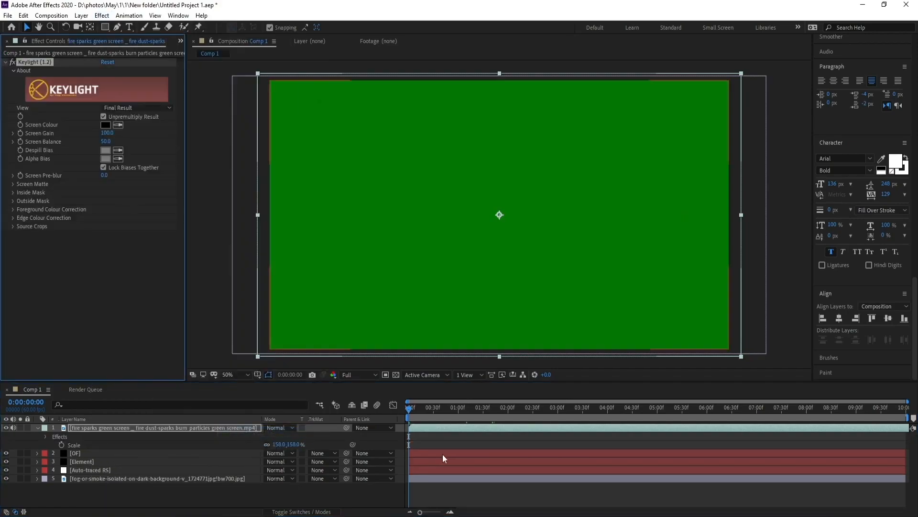
click(118, 125)
click(406, 146)
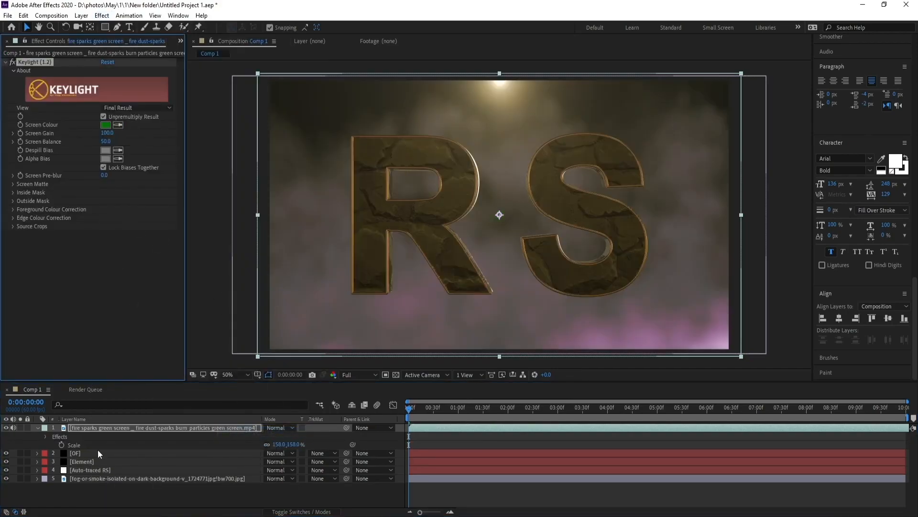
click(449, 422)
drag(474, 410, 622, 417)
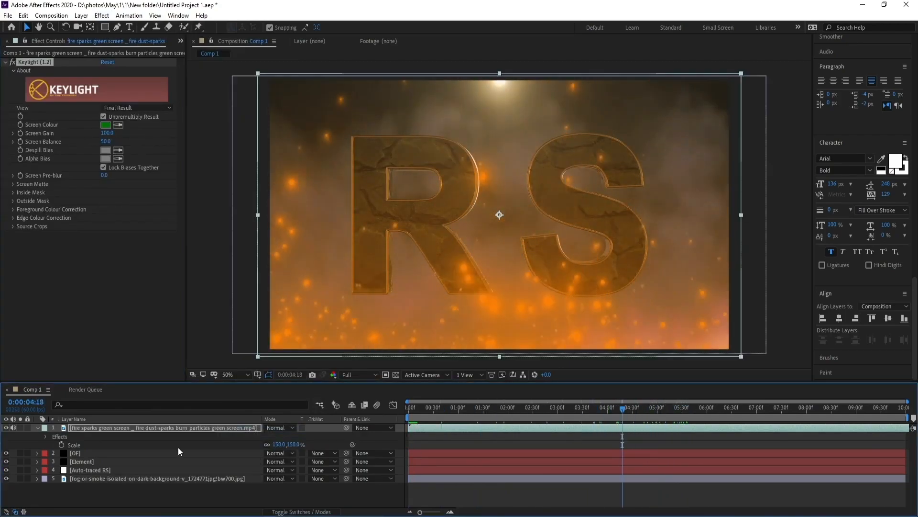
Set the fire sparks layer's opacity to 50%
click(182, 429)
key(t)
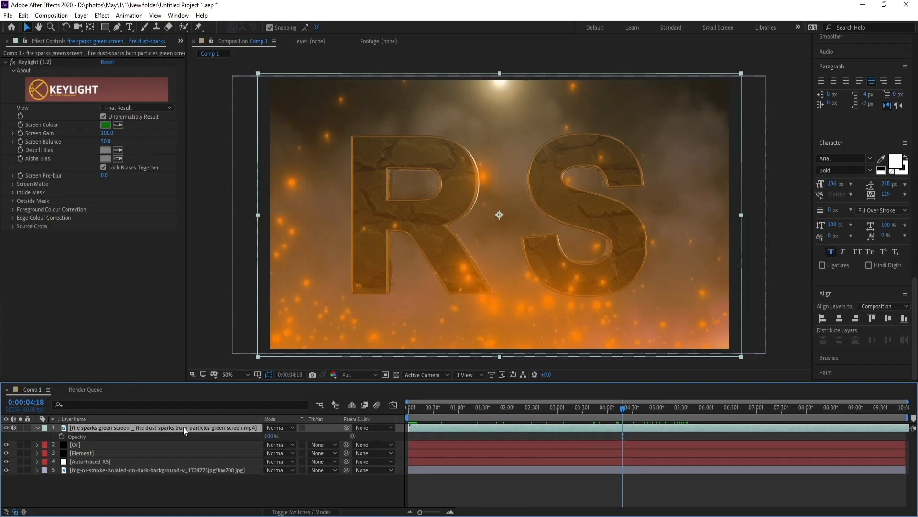
drag(268, 437, 250, 441)
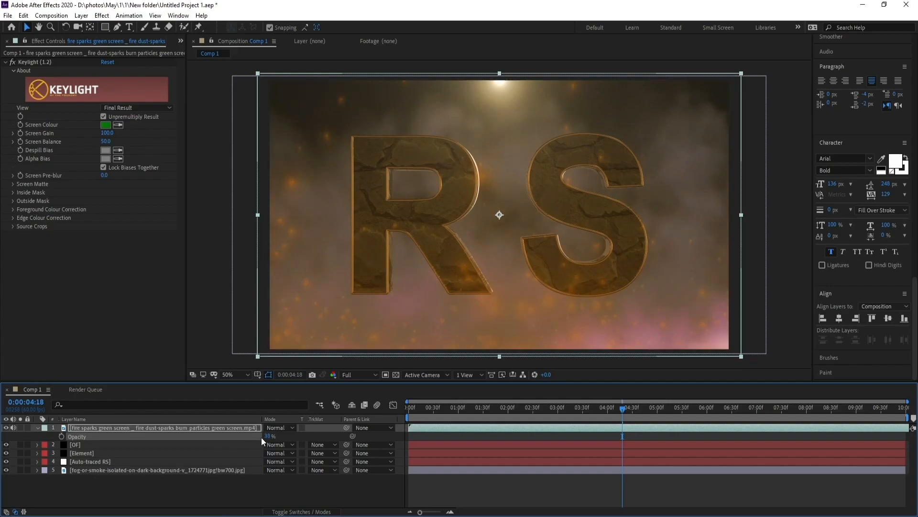
click(268, 436)
text(50)
key(Return)
click(486, 435)
Preview the composition from 0:00:04:18 and from the start, and inspect the sparks over the text at about 0:00:05:01
key(space)
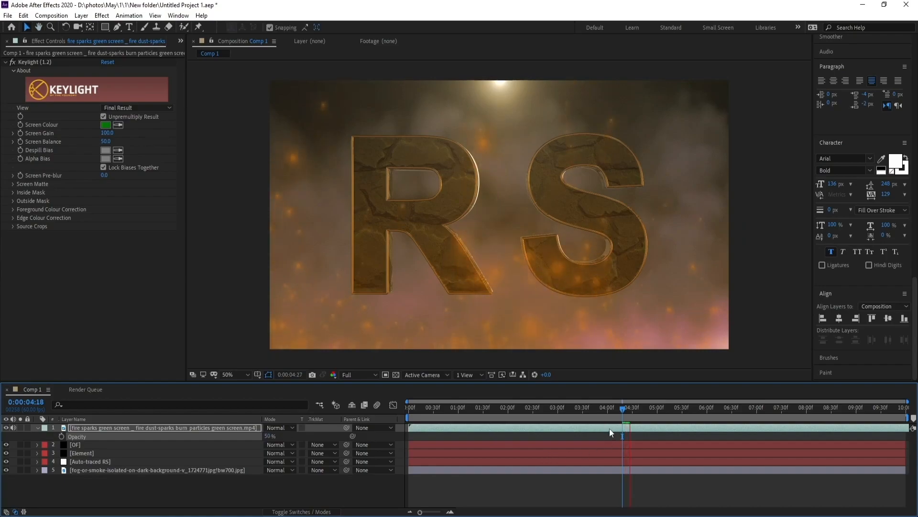
key(space)
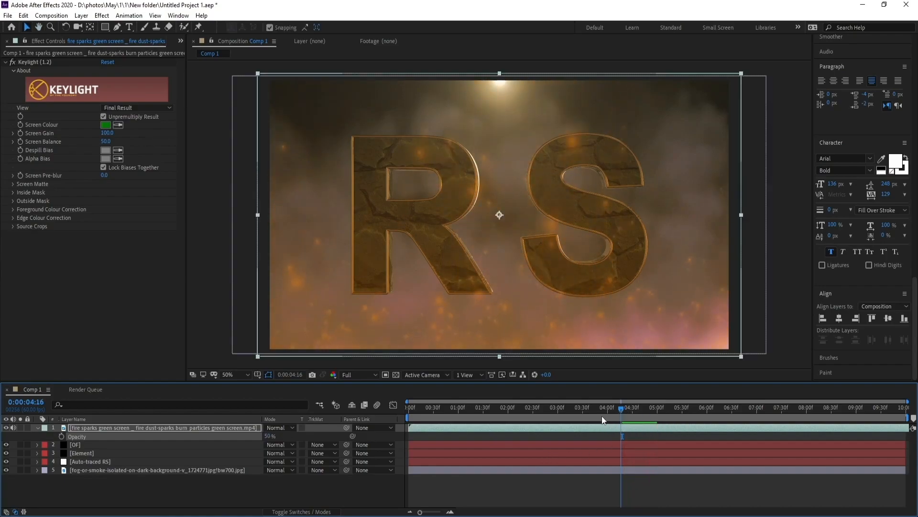
key(Home)
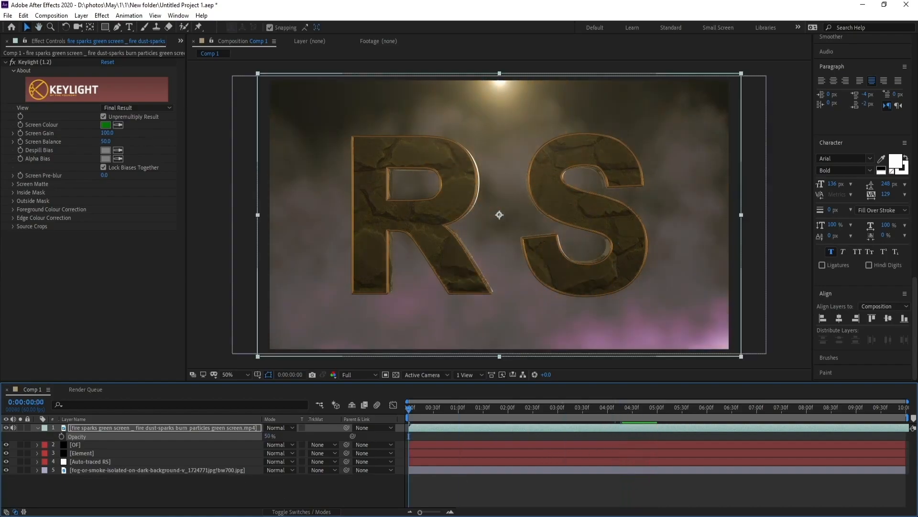
key(space)
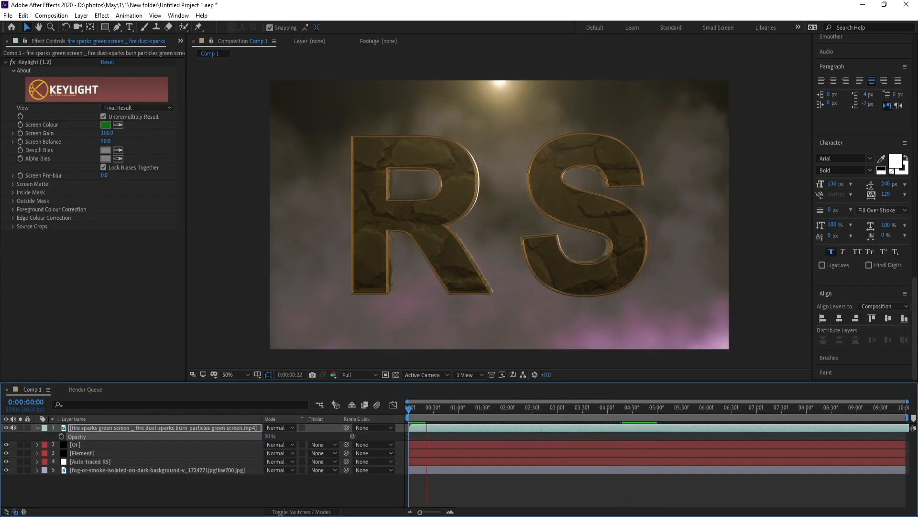
key(space)
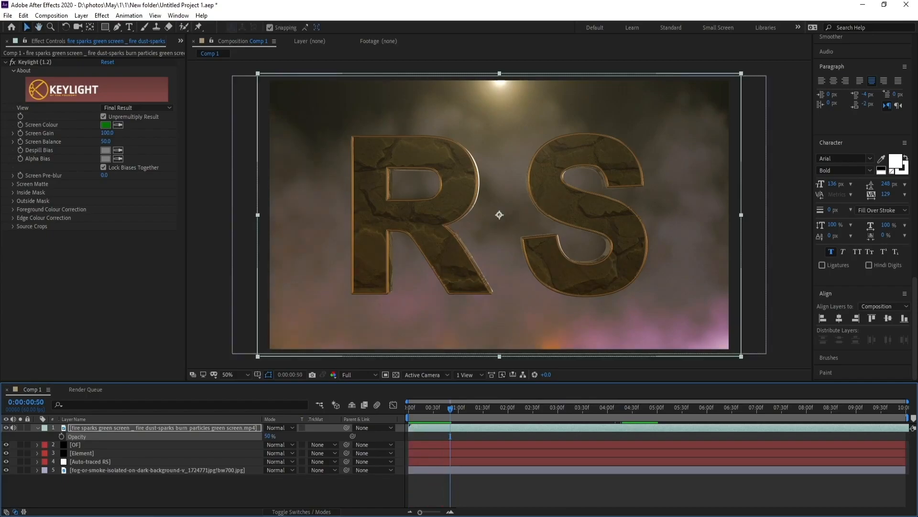
drag(464, 411, 659, 412)
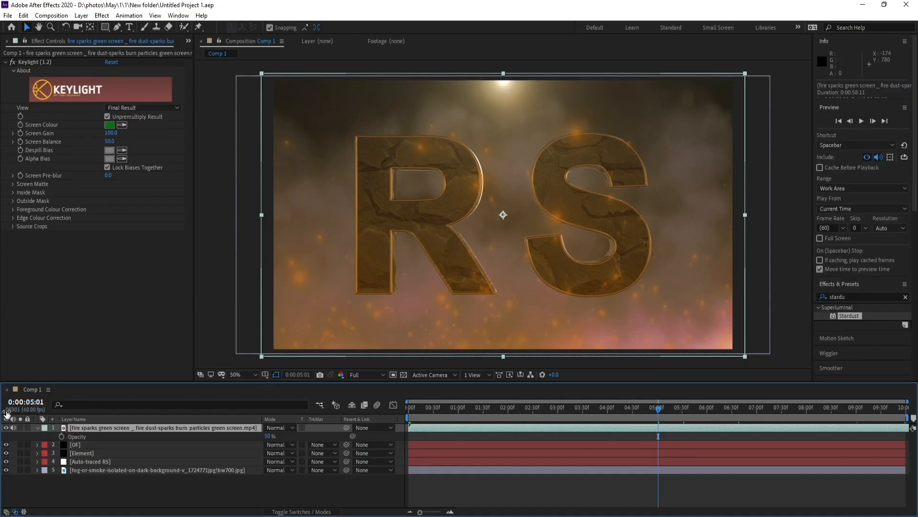
Solo the Element layer and create a group null for its Group 1
click(94, 453)
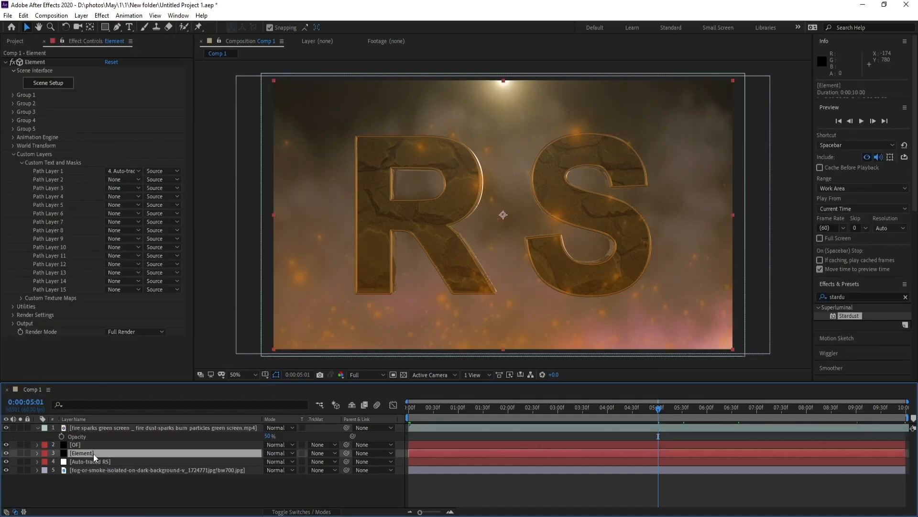
click(20, 454)
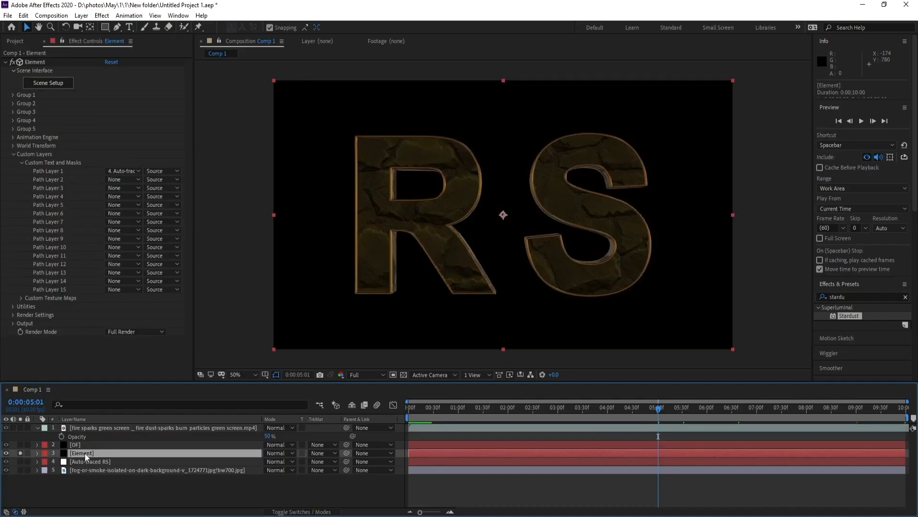
click(13, 96)
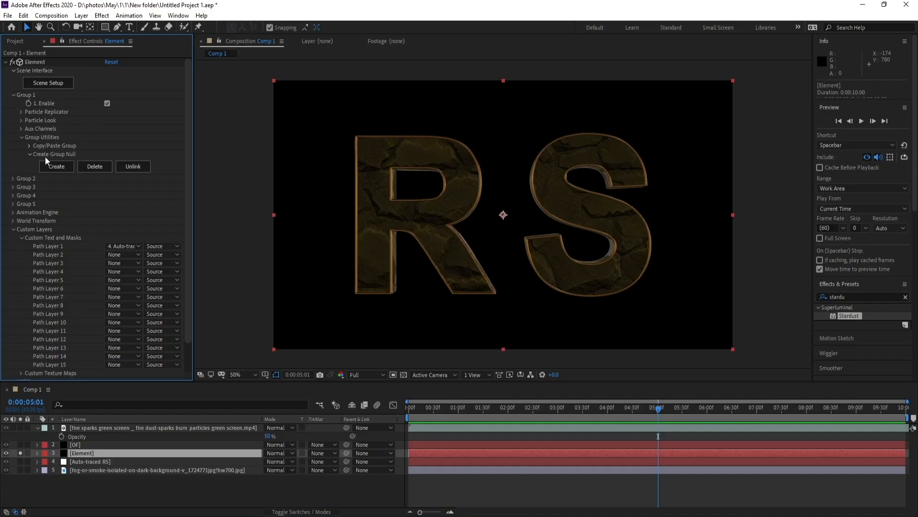
click(57, 166)
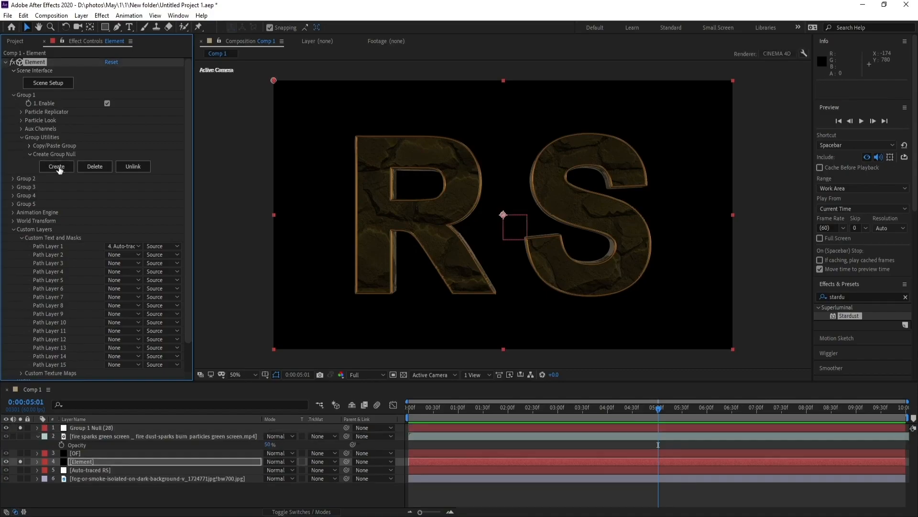
Scale the Group 1 null to 127% at 0:00:00:00 and set a scale keyframe there
click(93, 428)
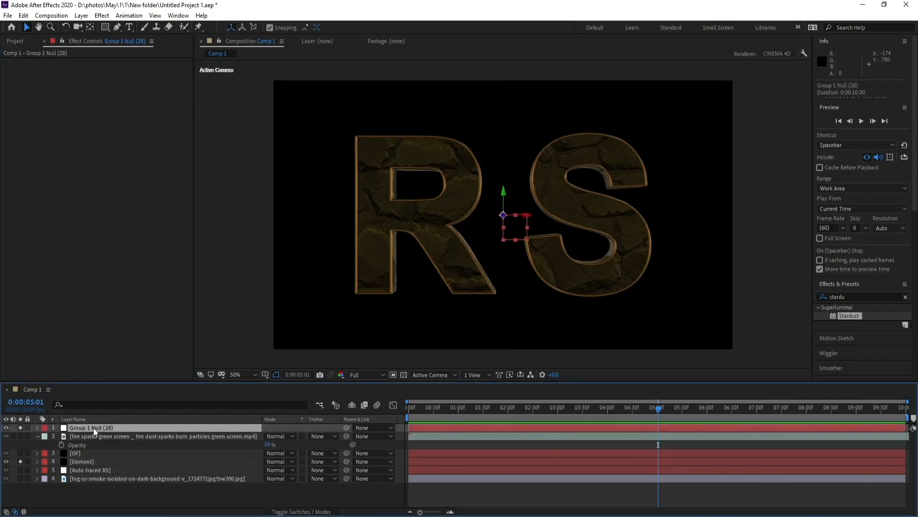
drag(420, 406, 376, 412)
key(s)
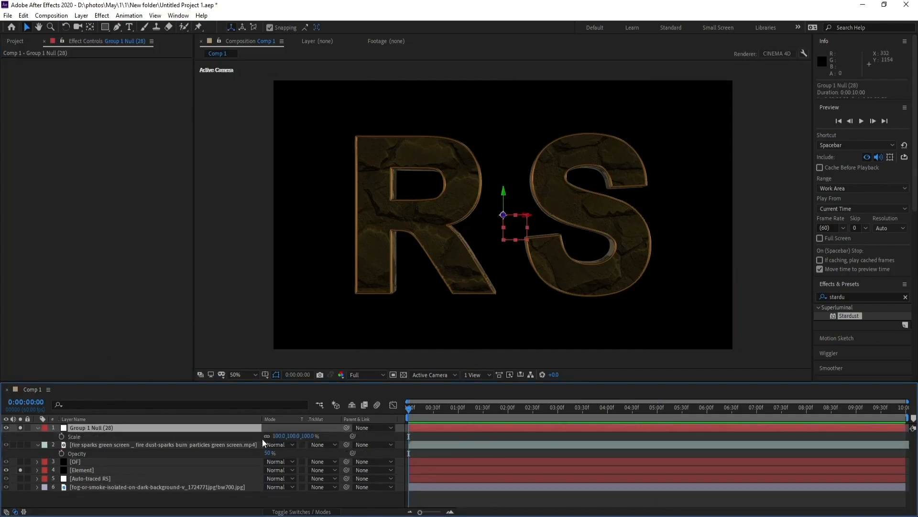
drag(296, 436, 308, 436)
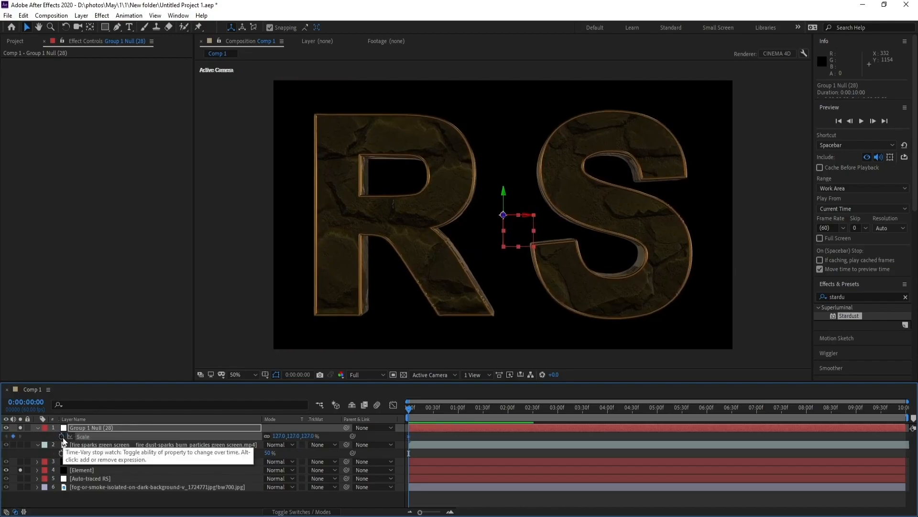
click(62, 436)
Add a slightly larger scale keyframe to the Group 1 null at 0:00:09:59 and return to the first frame
drag(454, 408, 907, 424)
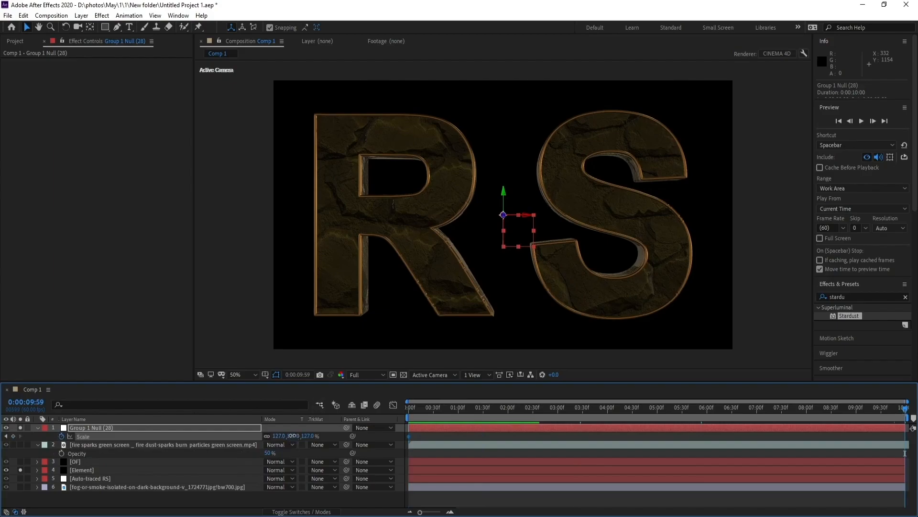
mouse_move(294, 435)
mouse_down()
mouse_move(276, 436)
mouse_move(298, 435)
mouse_up()
drag(412, 413, 253, 427)
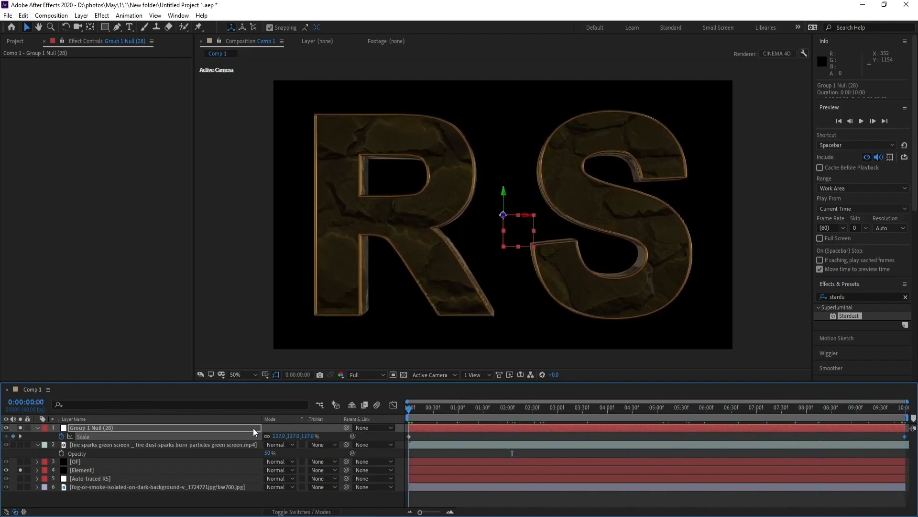
Enable Enhanced Multisampling in the Element effect's output settings
click(79, 469)
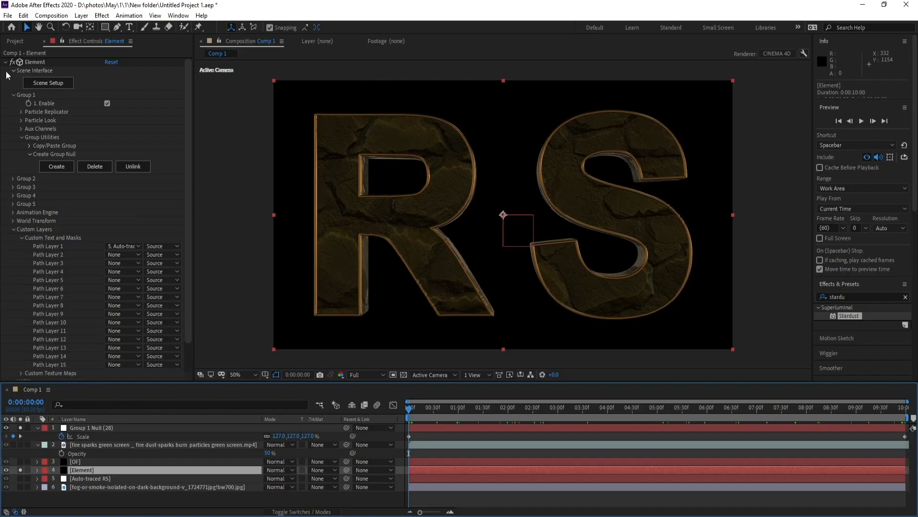
drag(185, 123, 189, 243)
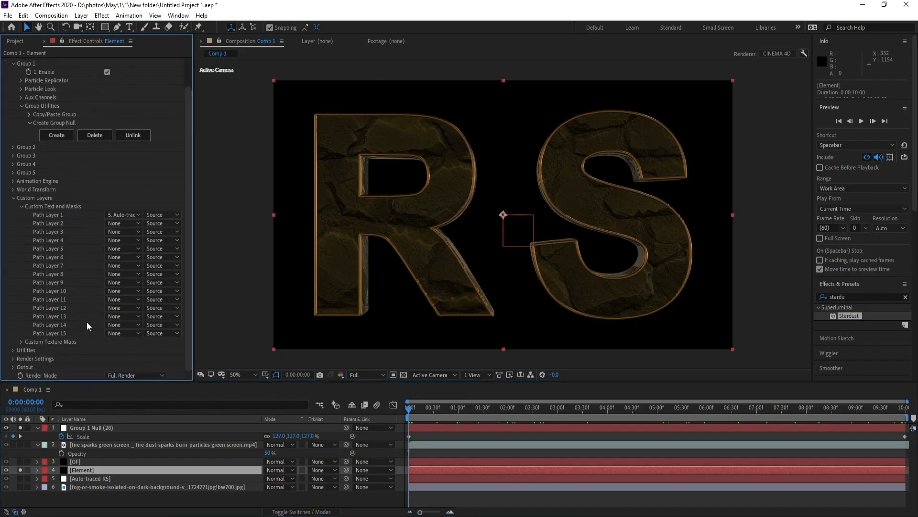
click(13, 198)
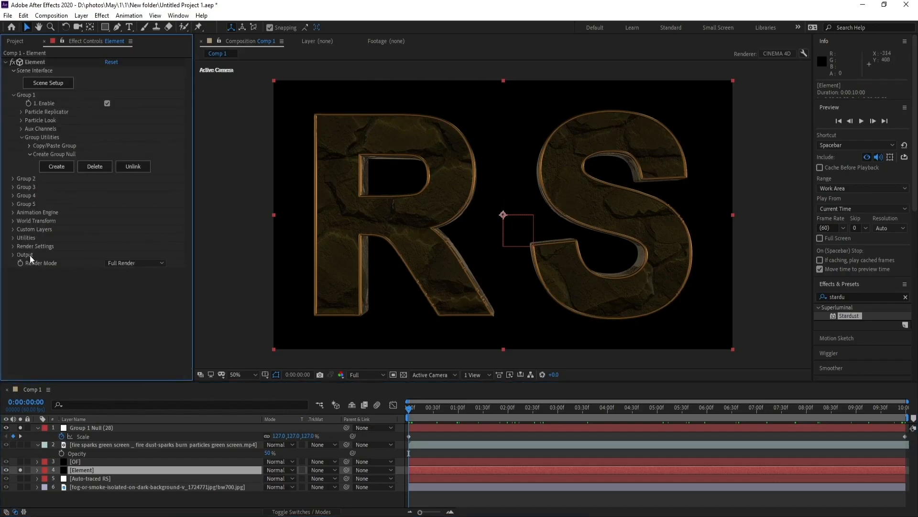
click(12, 254)
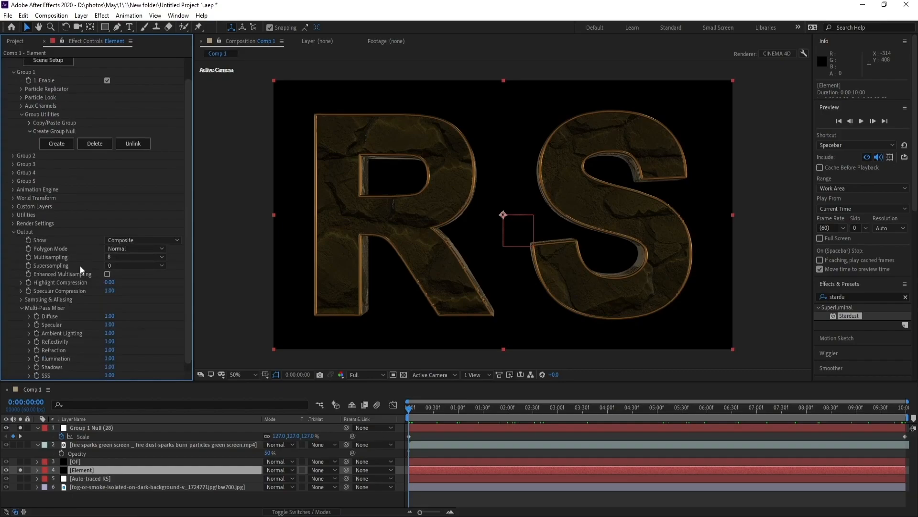
click(109, 274)
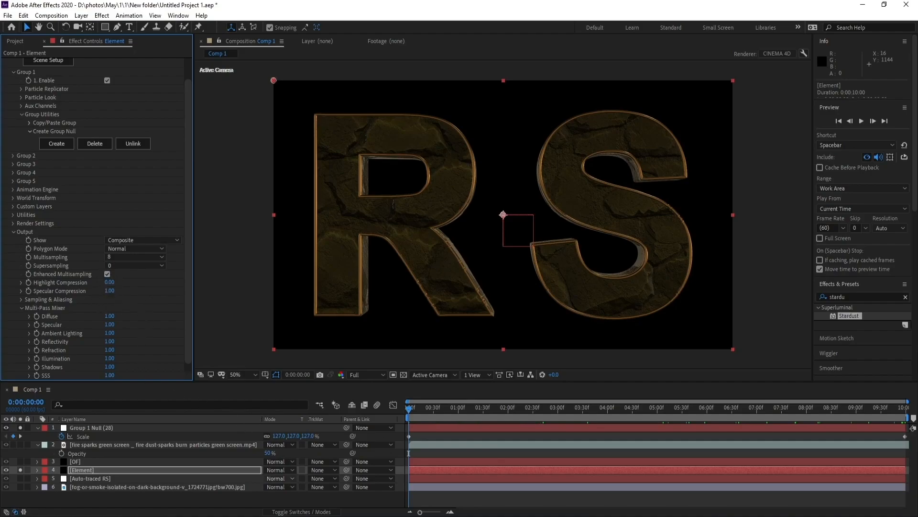
click(13, 233)
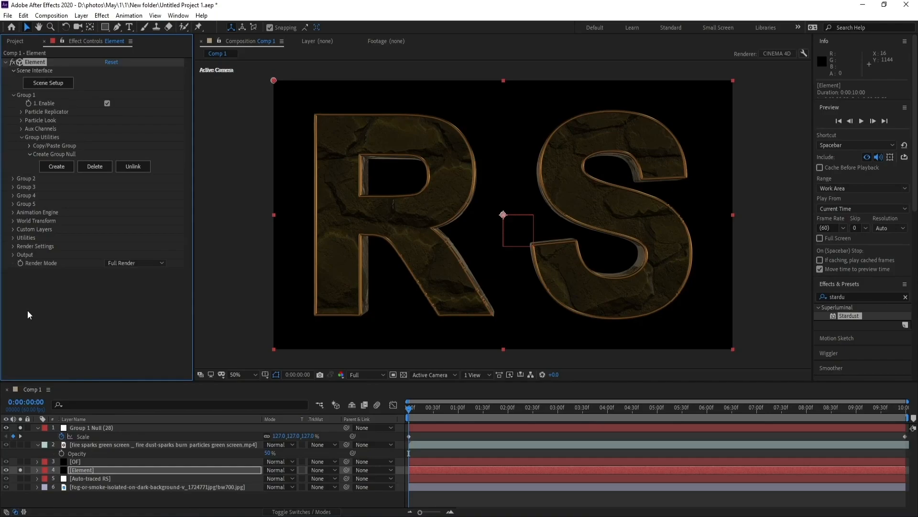
Enable ambient occlusion in SSAO mode and shadows in Shadow Mapping mode in the Element effect's render settings
click(12, 246)
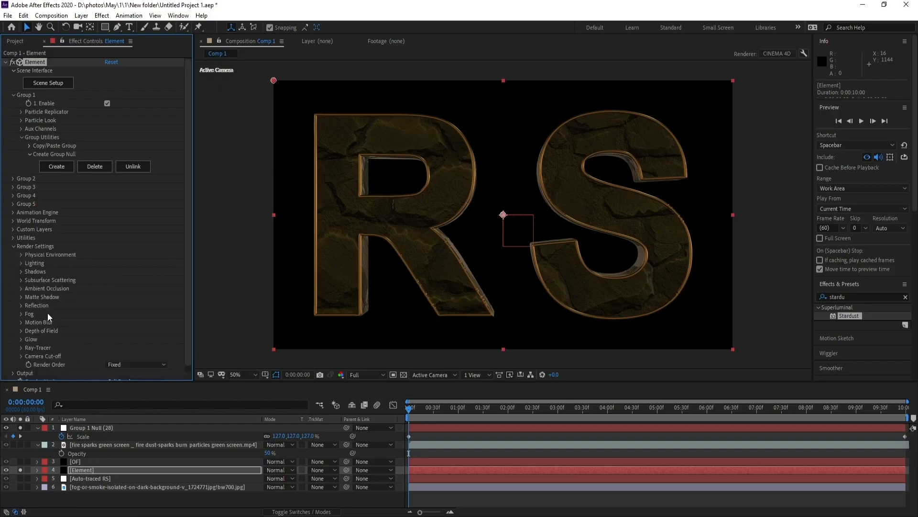
click(21, 289)
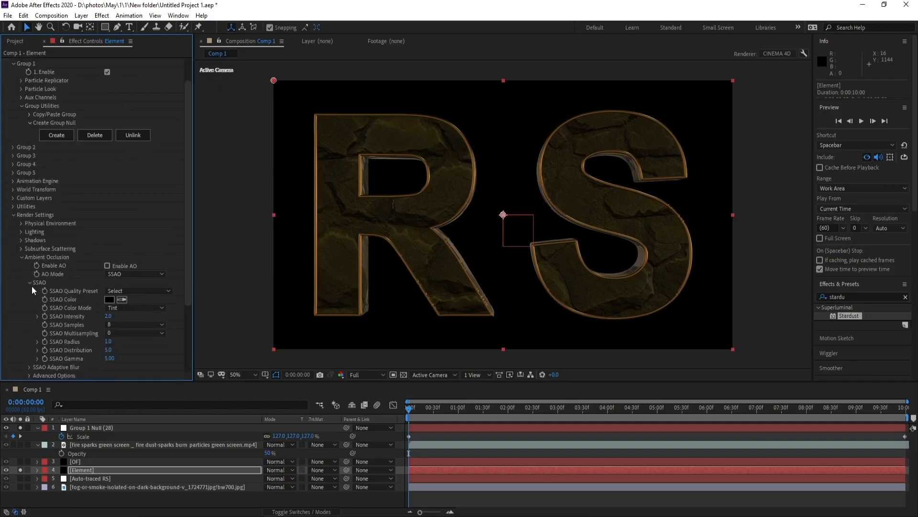
click(108, 266)
click(21, 240)
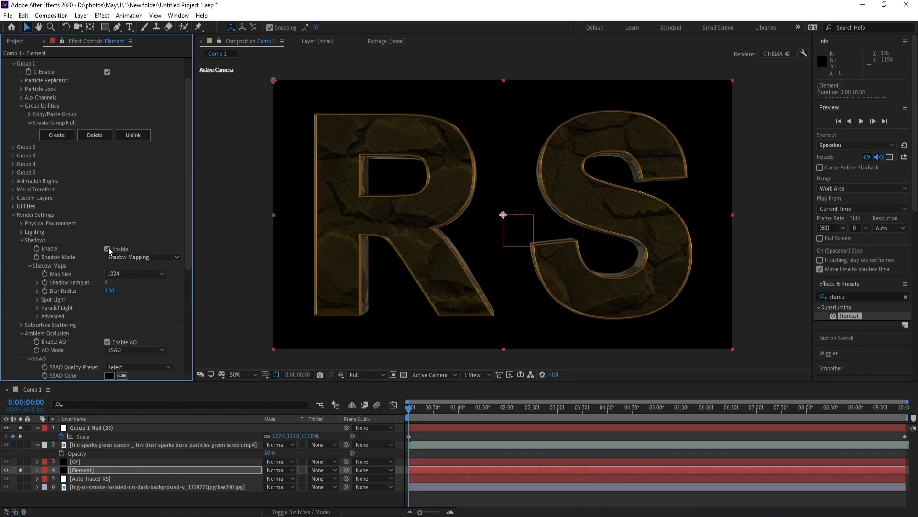
scroll(39, 159, up, 3)
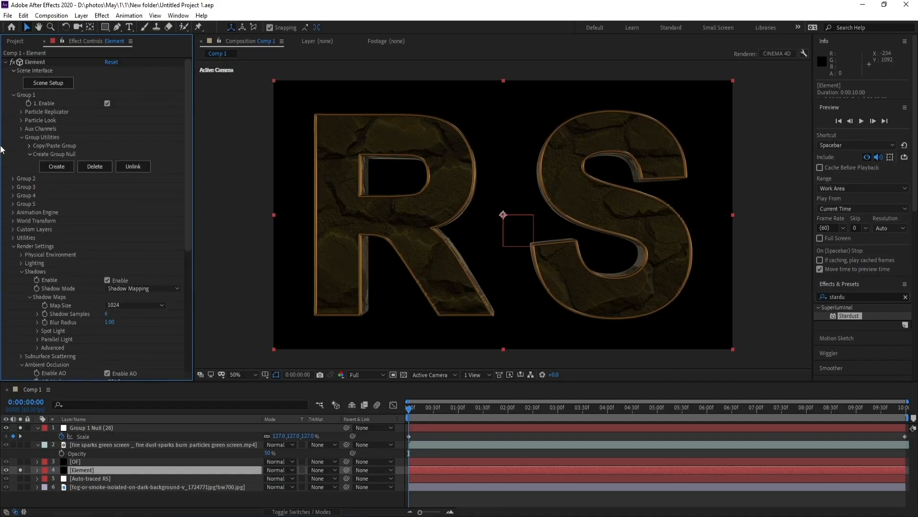
Enable Multi-Object in the Element effect's Group 1 particle look settings
click(21, 120)
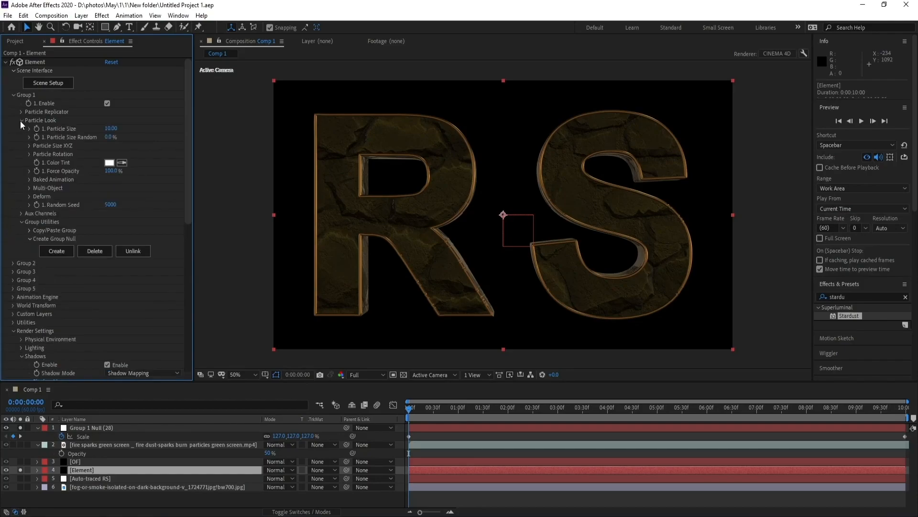
click(28, 187)
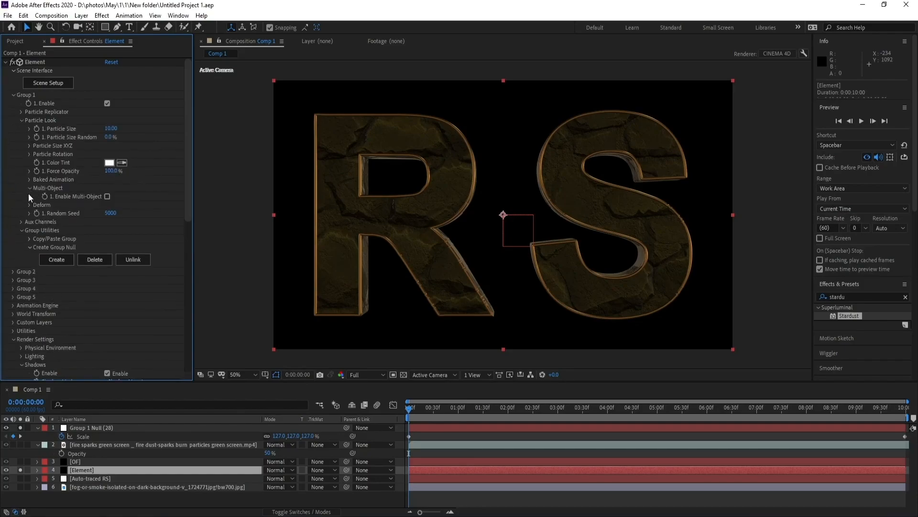
click(107, 197)
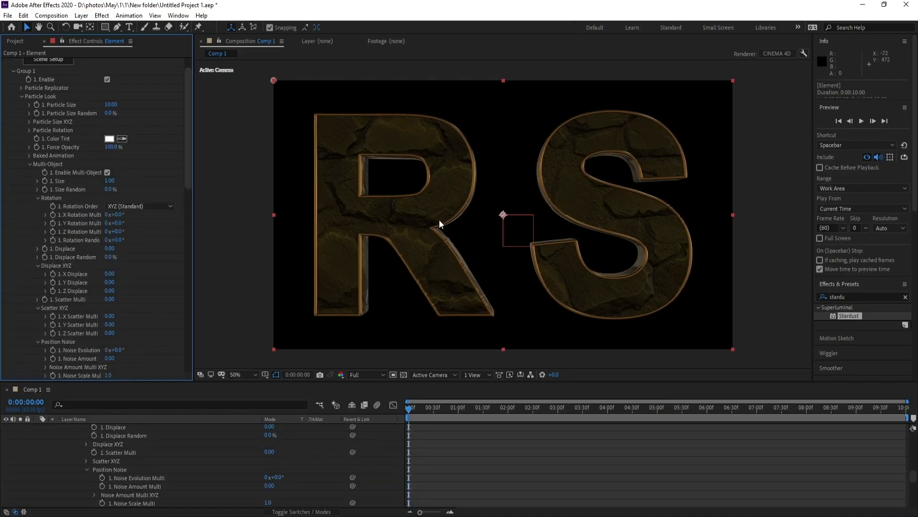
Try out the Multi-Object Y and Z rotations on the letters and undo both changes
mouse_move(117, 223)
mouse_down()
mouse_move(149, 223)
mouse_move(135, 223)
mouse_up()
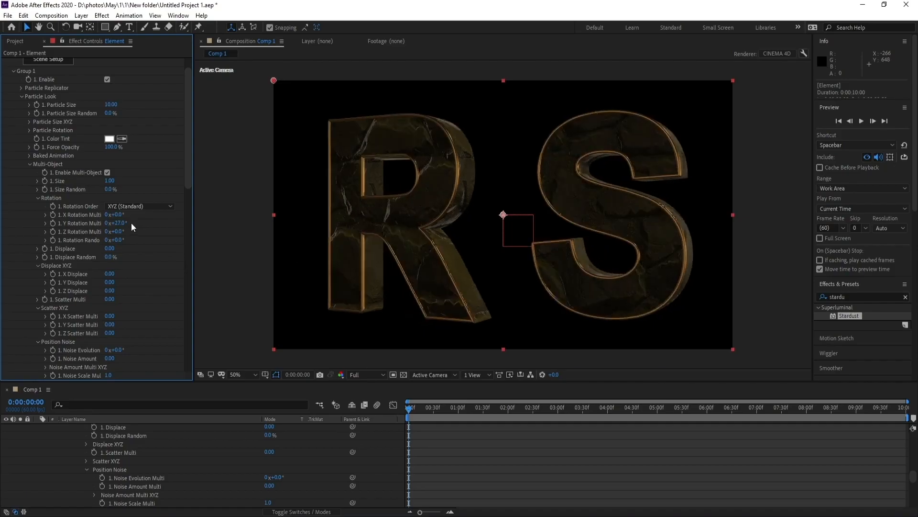
key(ctrl+z)
drag(119, 215, 175, 235)
key(ctrl+z)
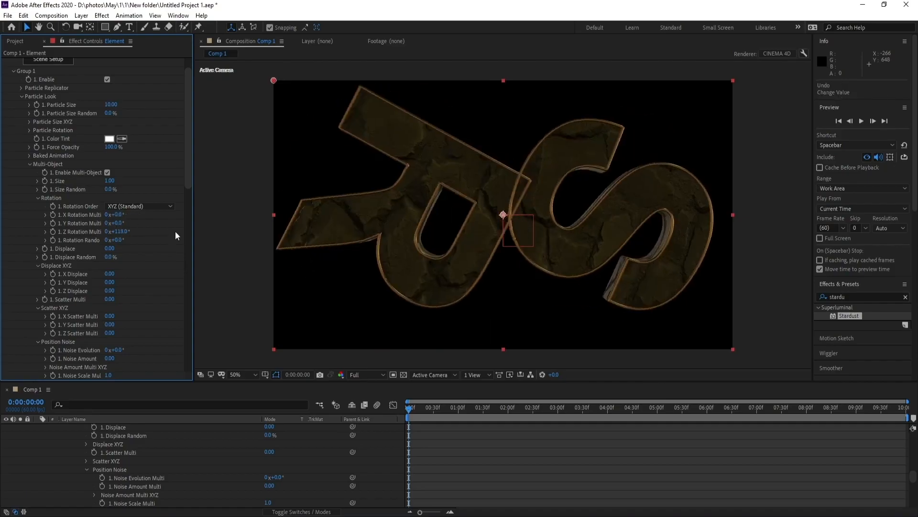
Turn off solo for the Group 1 null and Element layers and hide the Auto-traced RS layer
drag(191, 171, 189, 183)
scroll(117, 444, up, 9)
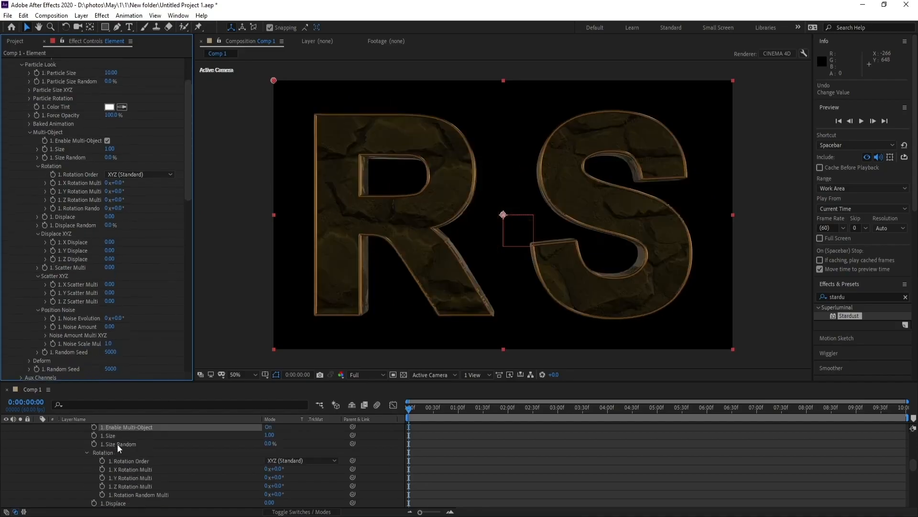
scroll(117, 444, up, 3)
click(38, 470)
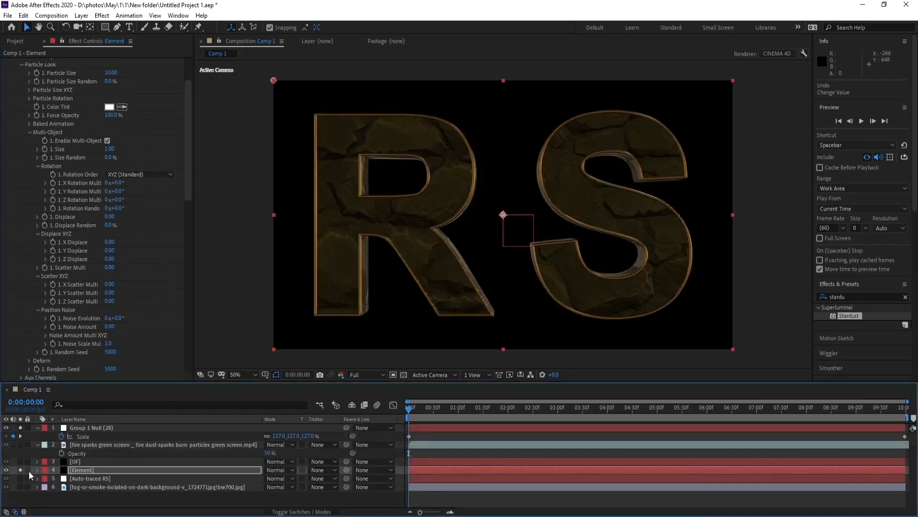
click(20, 428)
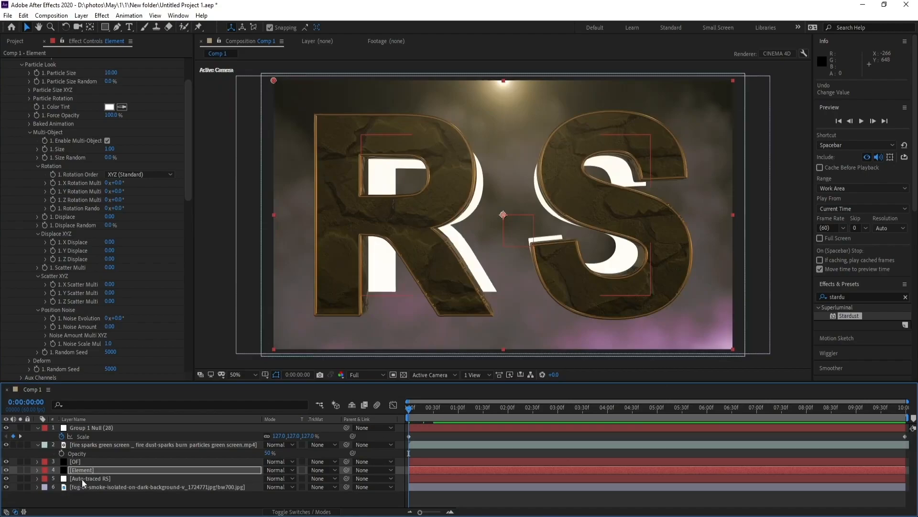
click(82, 478)
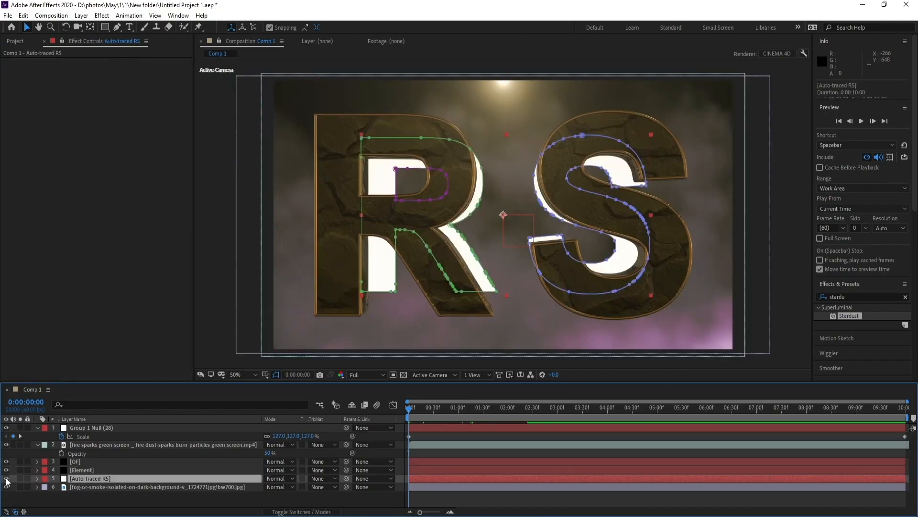
click(7, 478)
Set the Element layer's Multi-Object rotation to X -39°, Y 24° and Z 117° at 0:00:00:00, with a keyframe on each axis
click(86, 471)
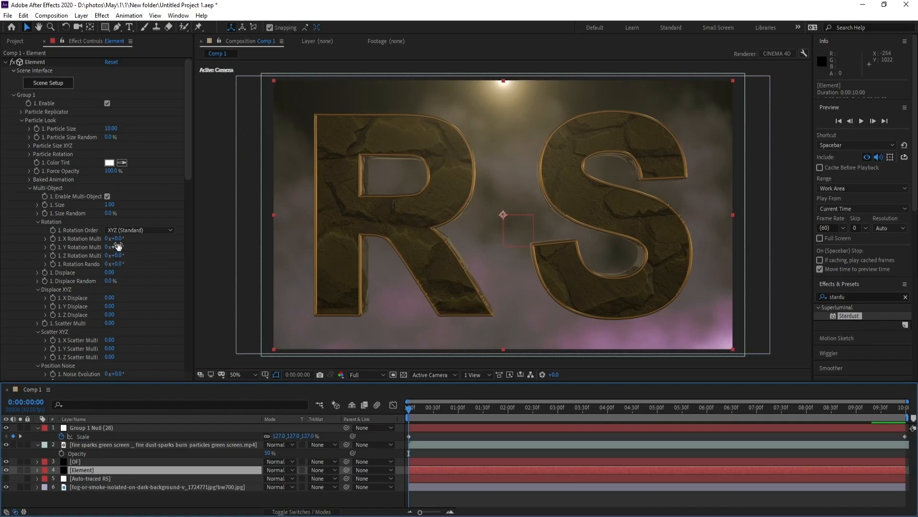
drag(118, 239, 82, 246)
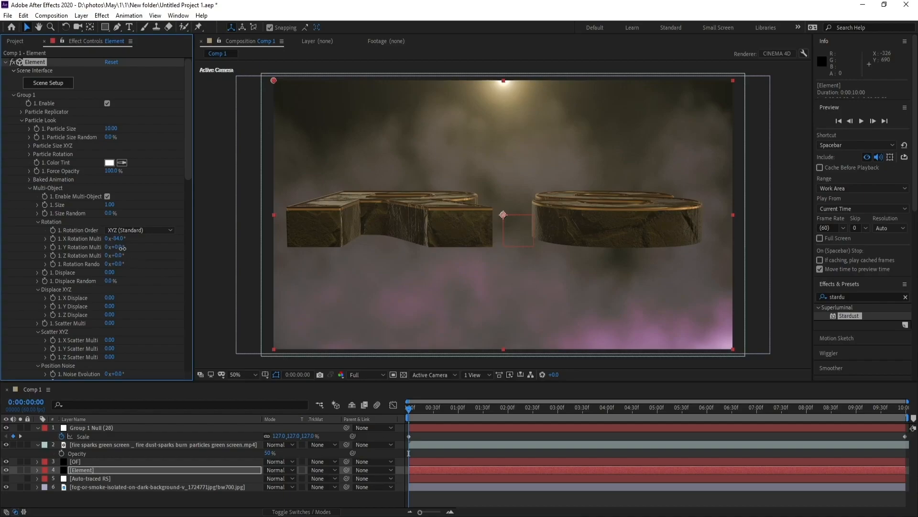
drag(122, 248, 182, 257)
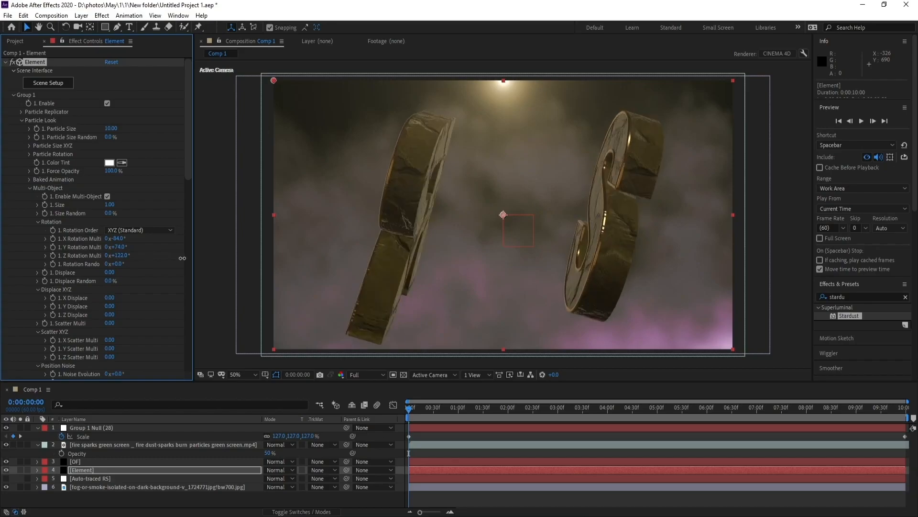
drag(122, 240, 98, 247)
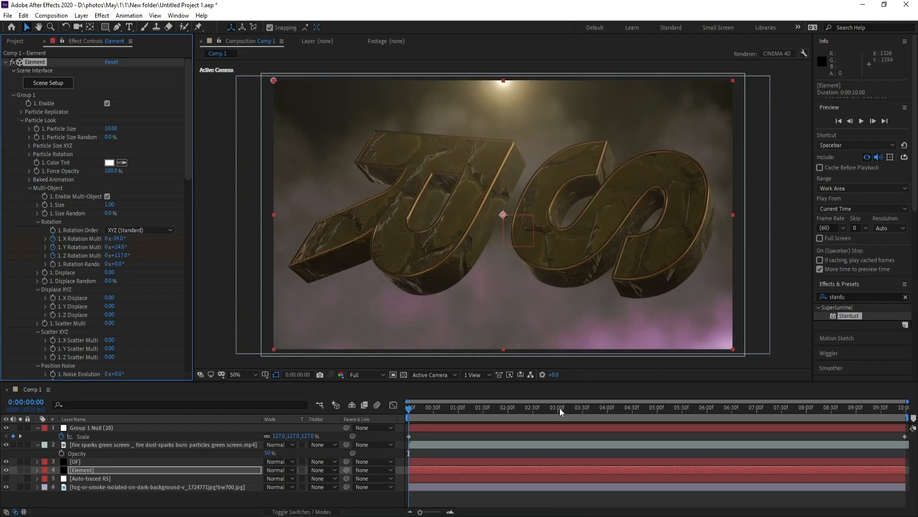
Set the Multi-Object X, Y and Z rotations to 0° at 0:00:09:59 to keyframe the letters' final orientation
drag(560, 408, 905, 412)
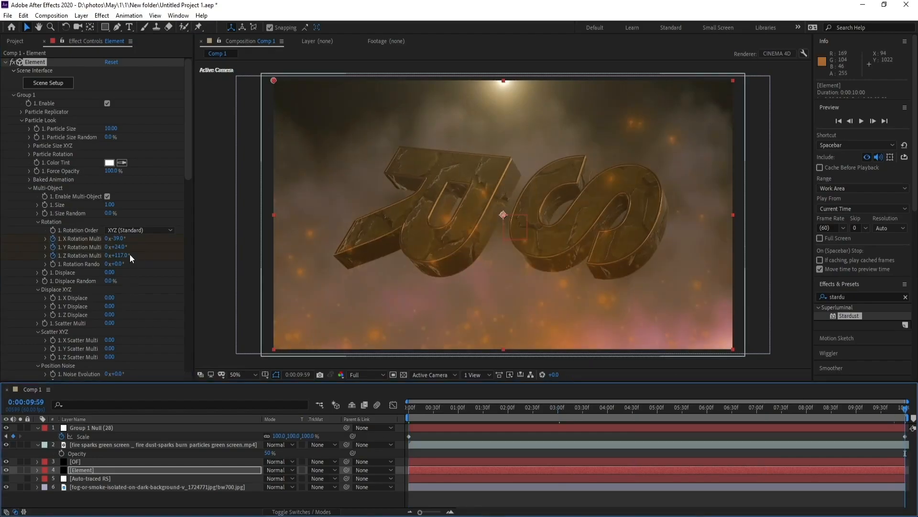
click(120, 238)
text(0)
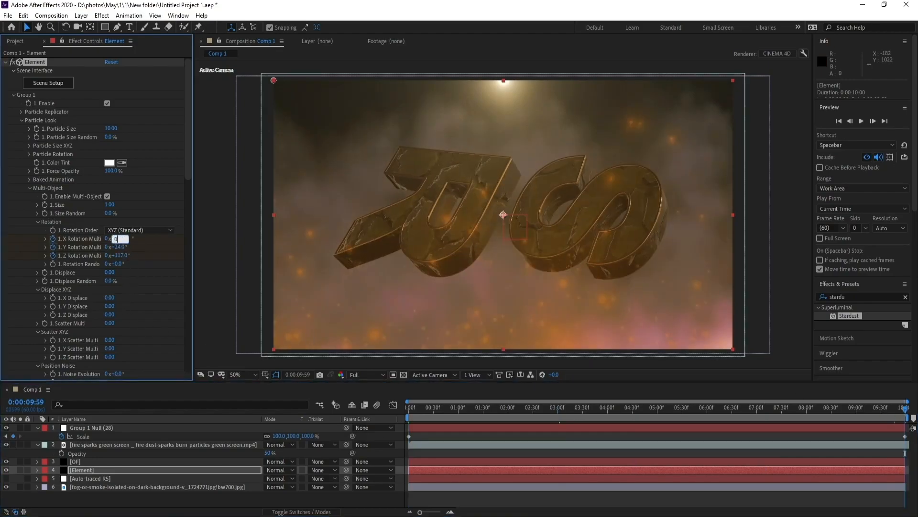
key(Return)
click(121, 247)
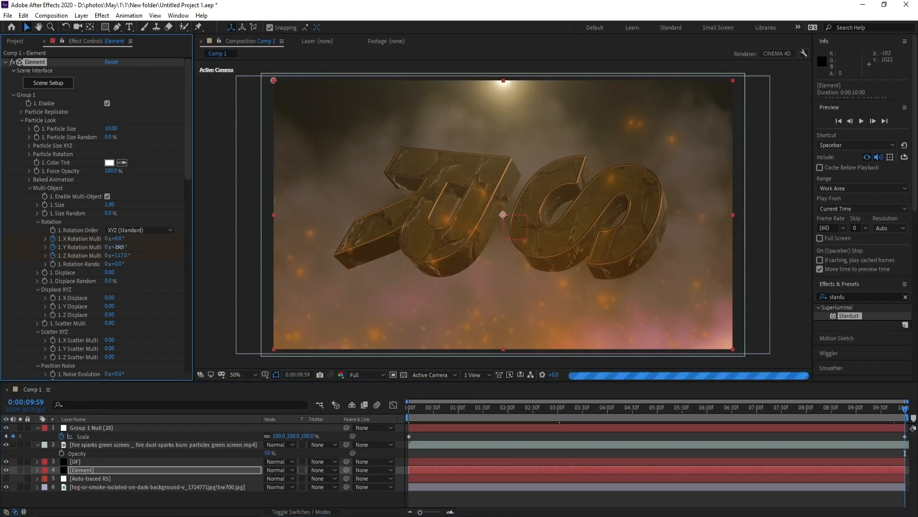
text(240)
drag(125, 248, 78, 247)
text(0)
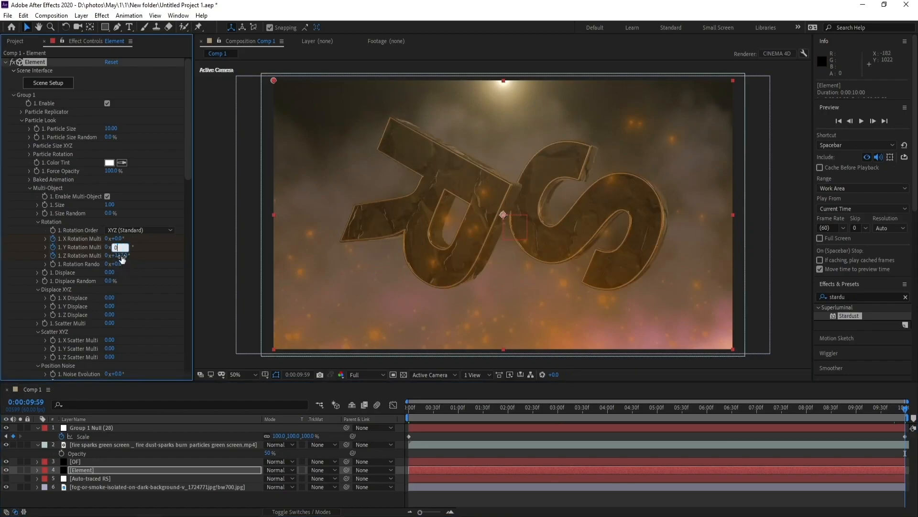
key(Return)
click(120, 256)
text(0)
key(Return)
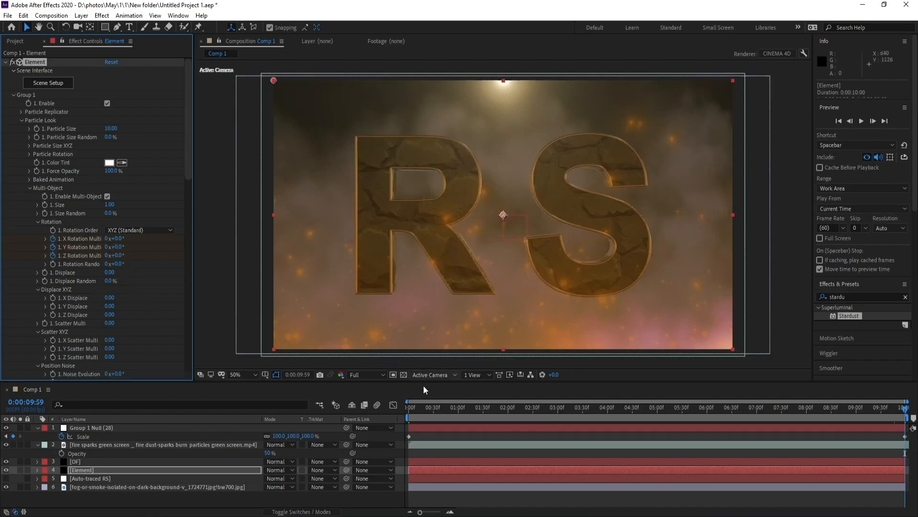
Scrub through the composition from start to end to preview the letters' rotation animation
drag(414, 408, 906, 416)
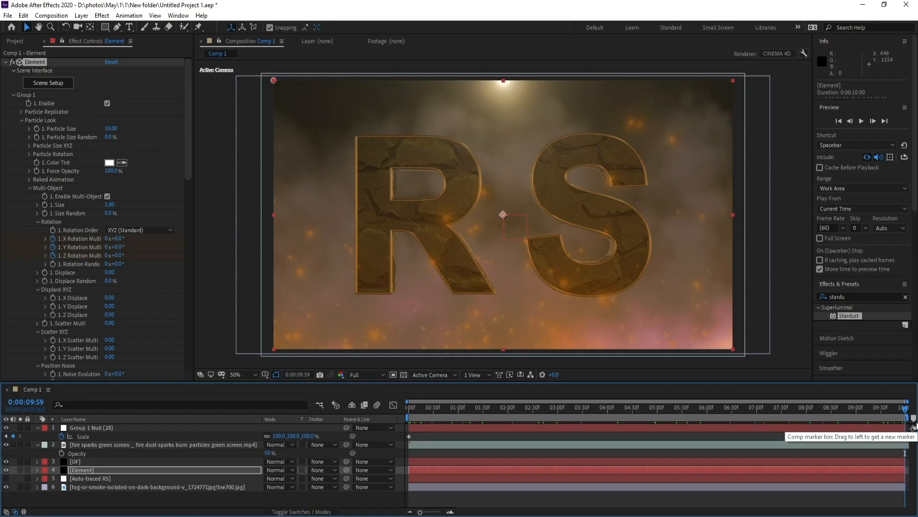
key(alt+shift+s)
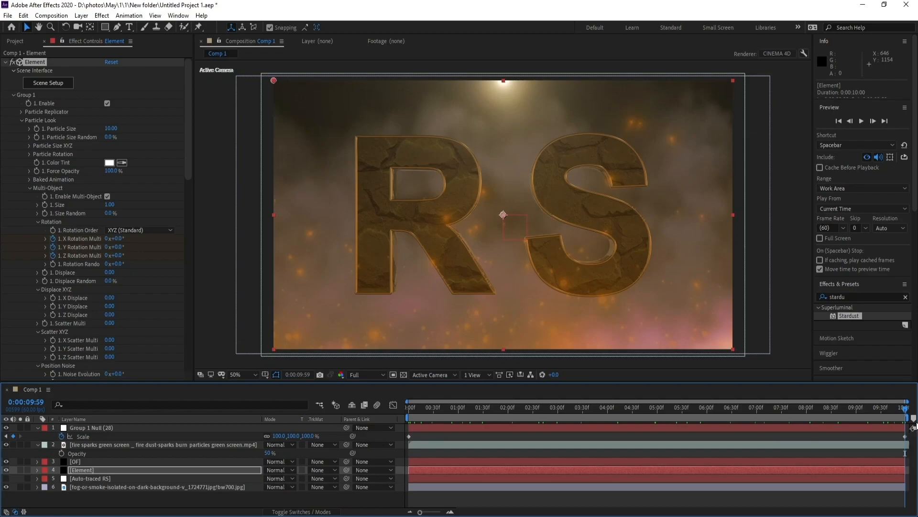